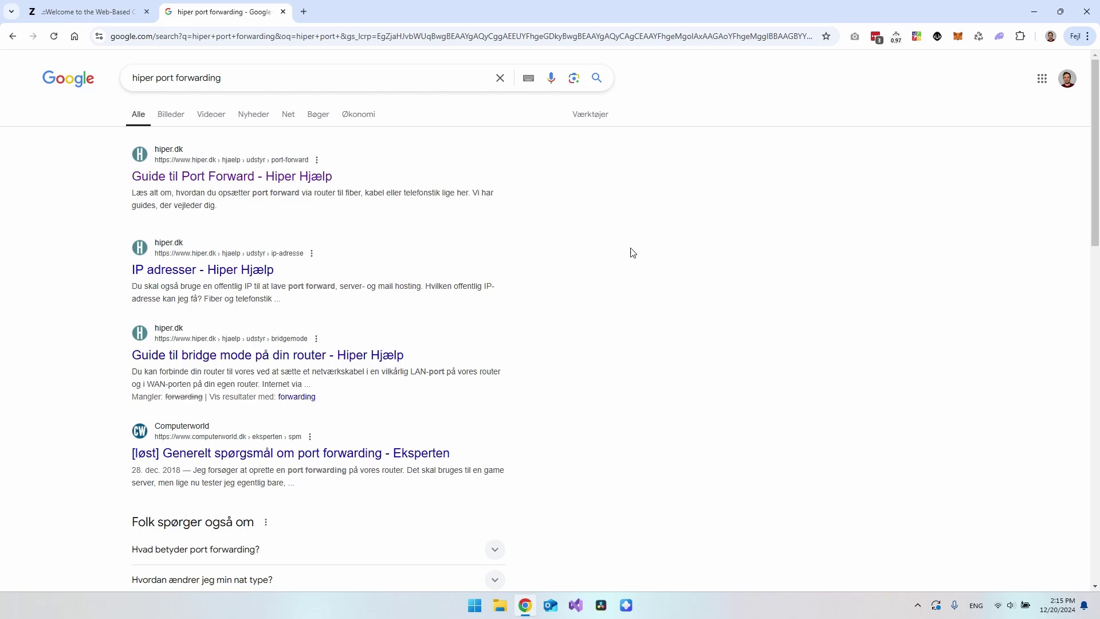
- Point out 'hiper' in the search query and the first result, Hiper's Port Forward guide
{"action": "double_click", "coordinate": [150, 78]}
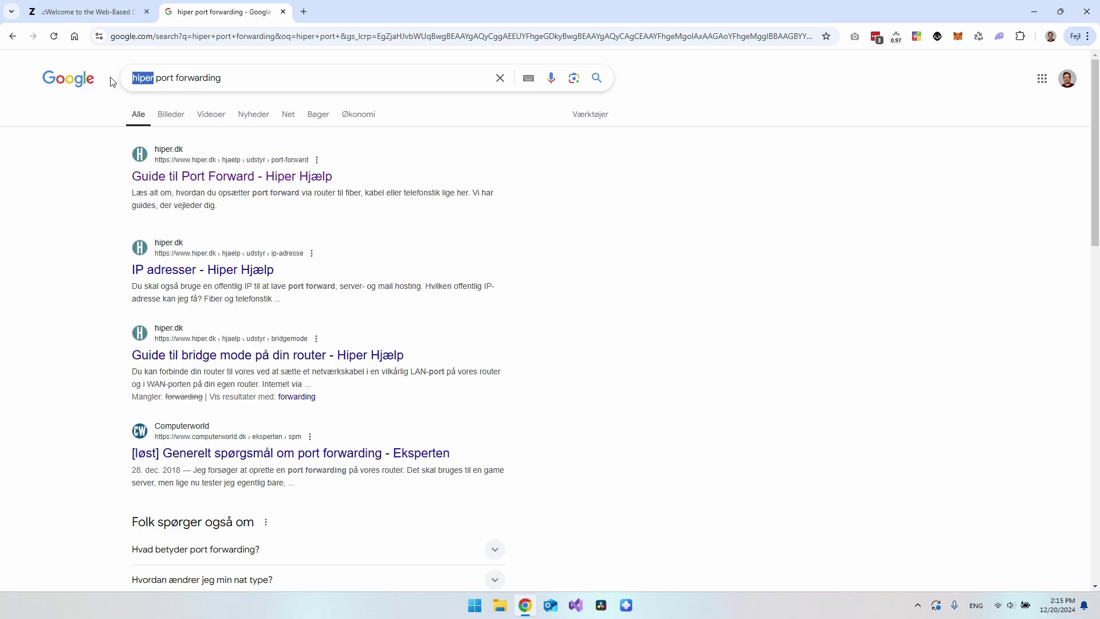
{"action": "left_click", "coordinate": [144, 78]}
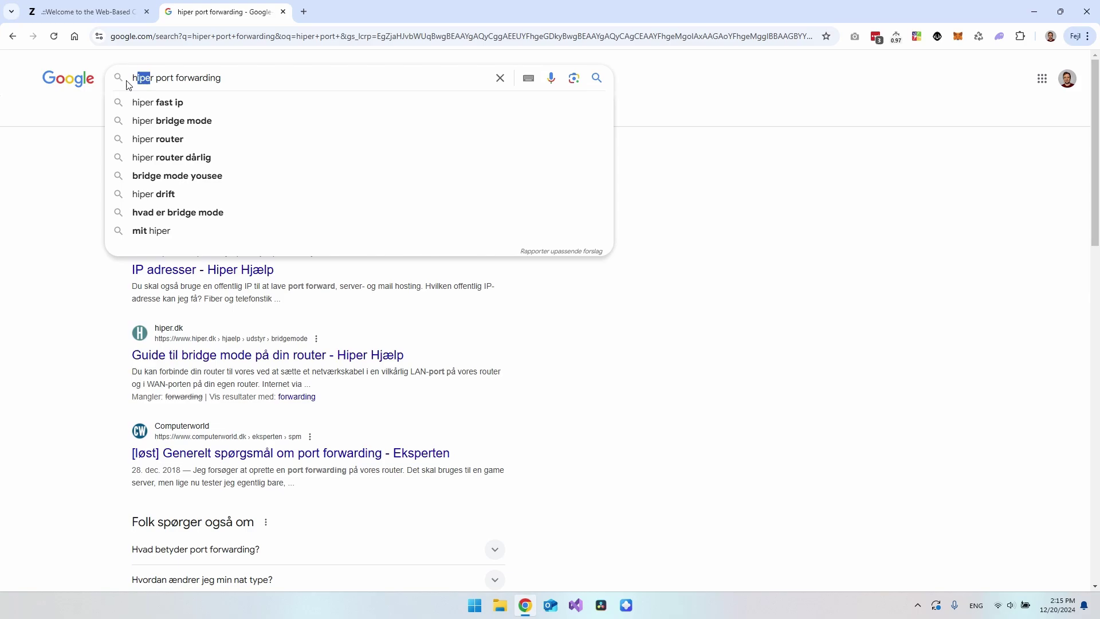
{"action": "left_click_drag", "start_coordinate": [124, 79], "coordinate": [235, 80]}
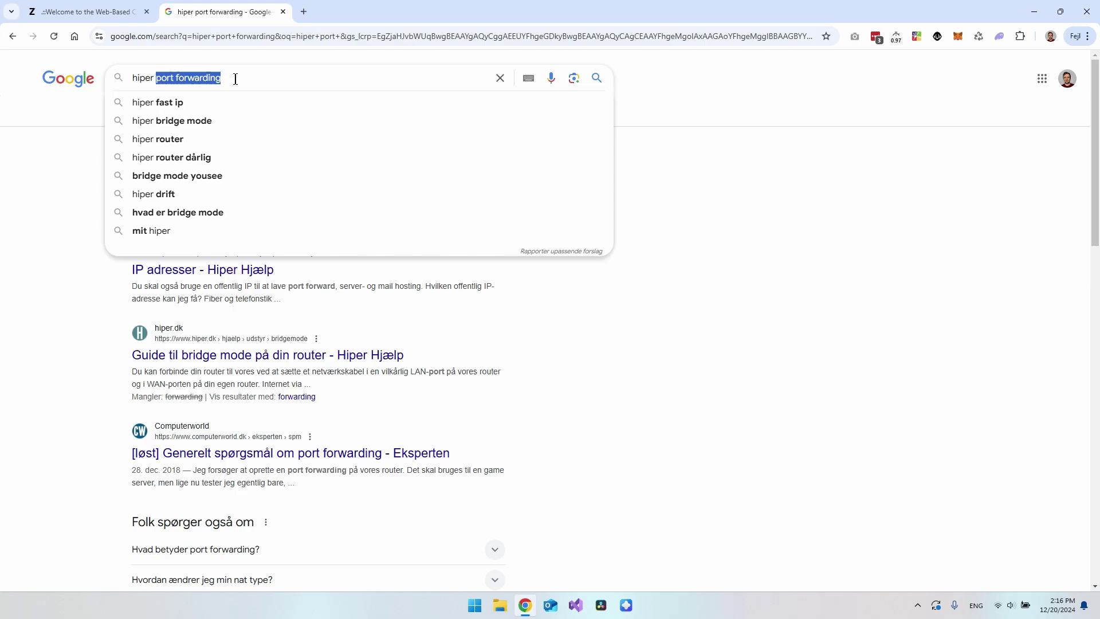
{"action": "left_click", "coordinate": [684, 302]}
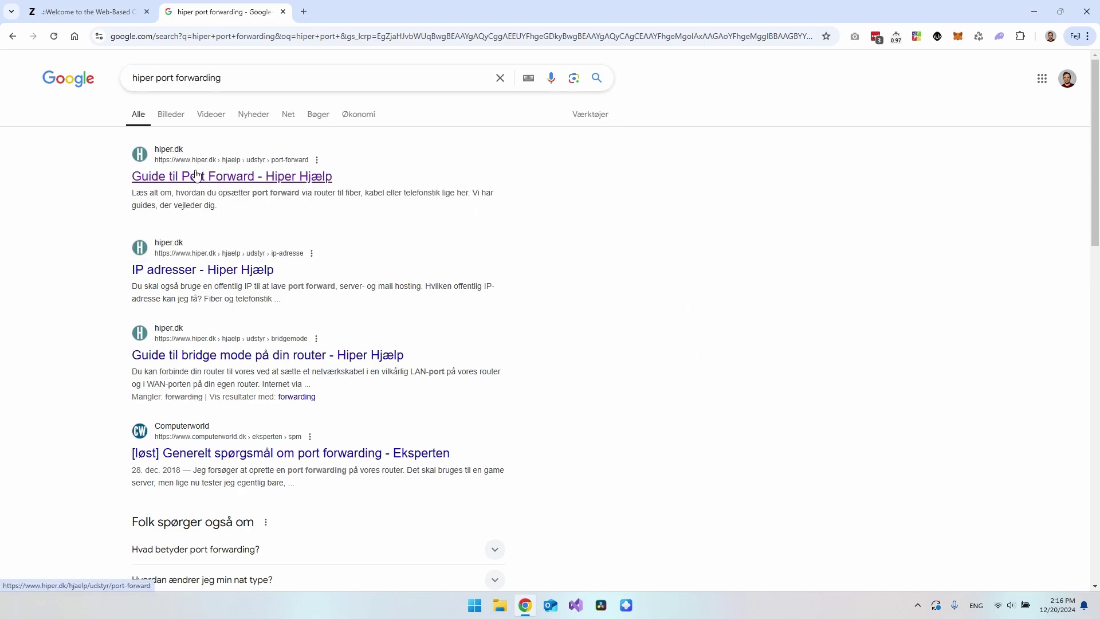
{"action": "left_click_drag", "start_coordinate": [130, 179], "coordinate": [254, 174]}
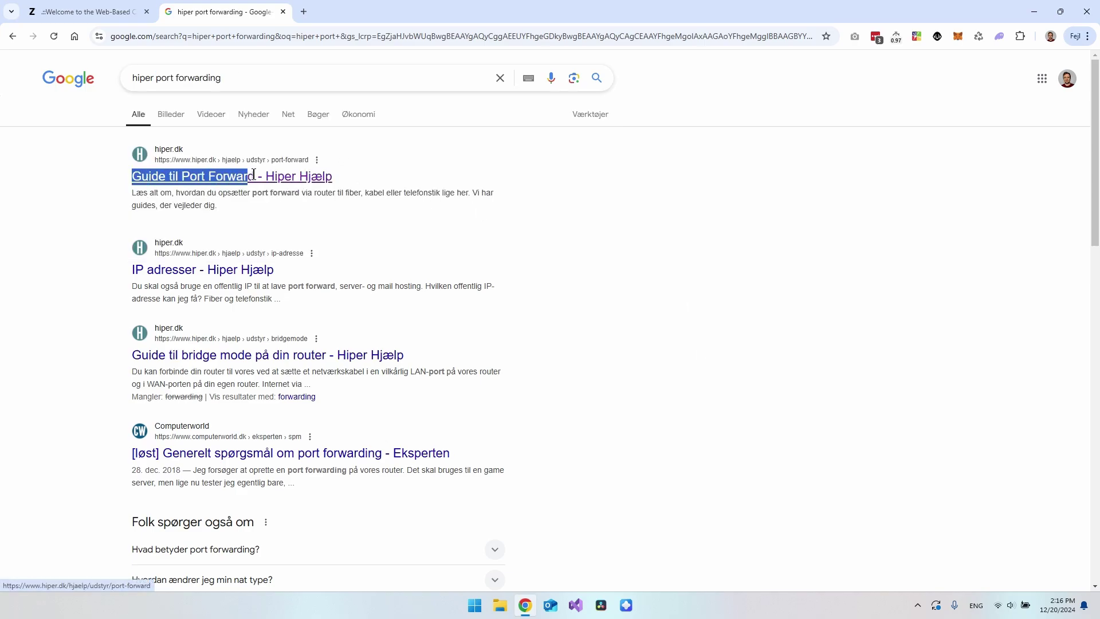
{"action": "left_click", "coordinate": [314, 204]}
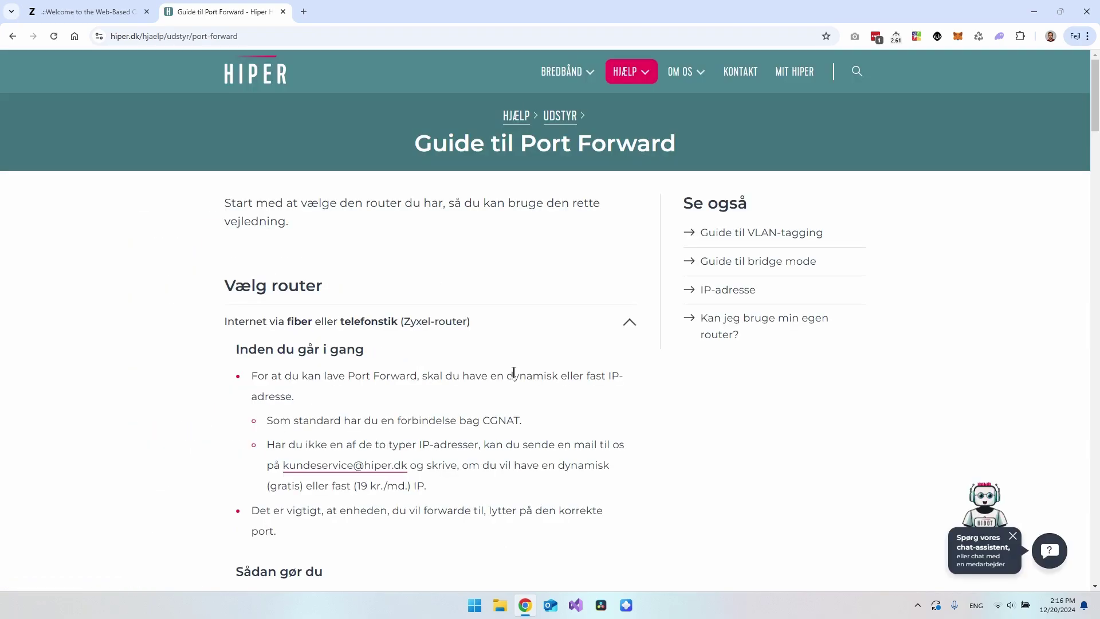
- Note the guide's dynamic IP and CGNAT requirements, then start a new blank browser tab
{"action": "left_click_drag", "start_coordinate": [507, 375], "coordinate": [547, 375]}
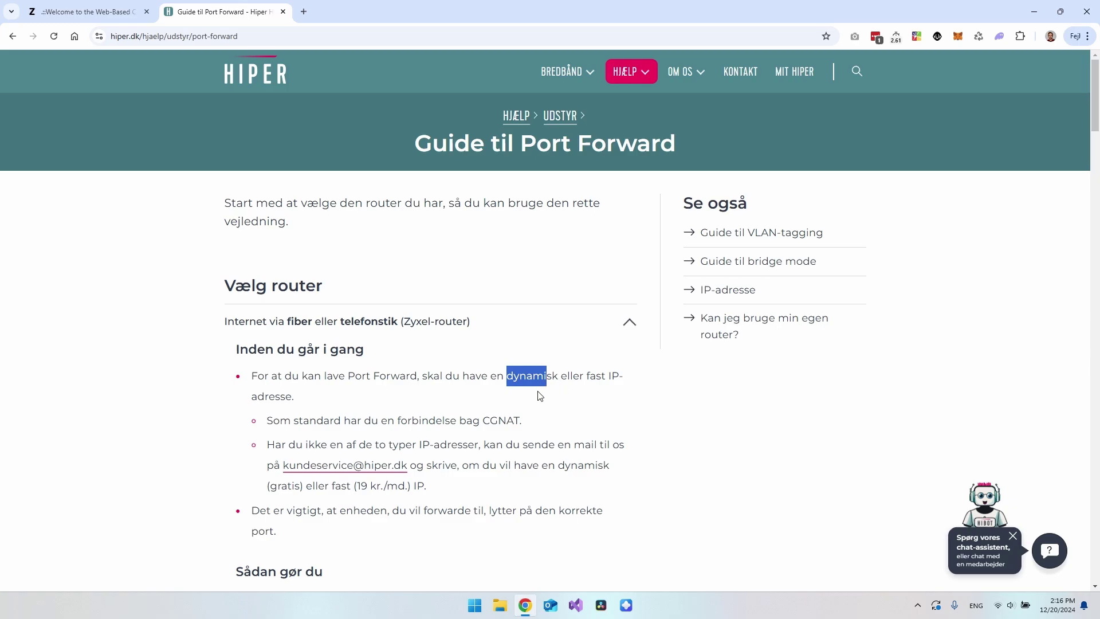
{"action": "left_click", "coordinate": [549, 385]}
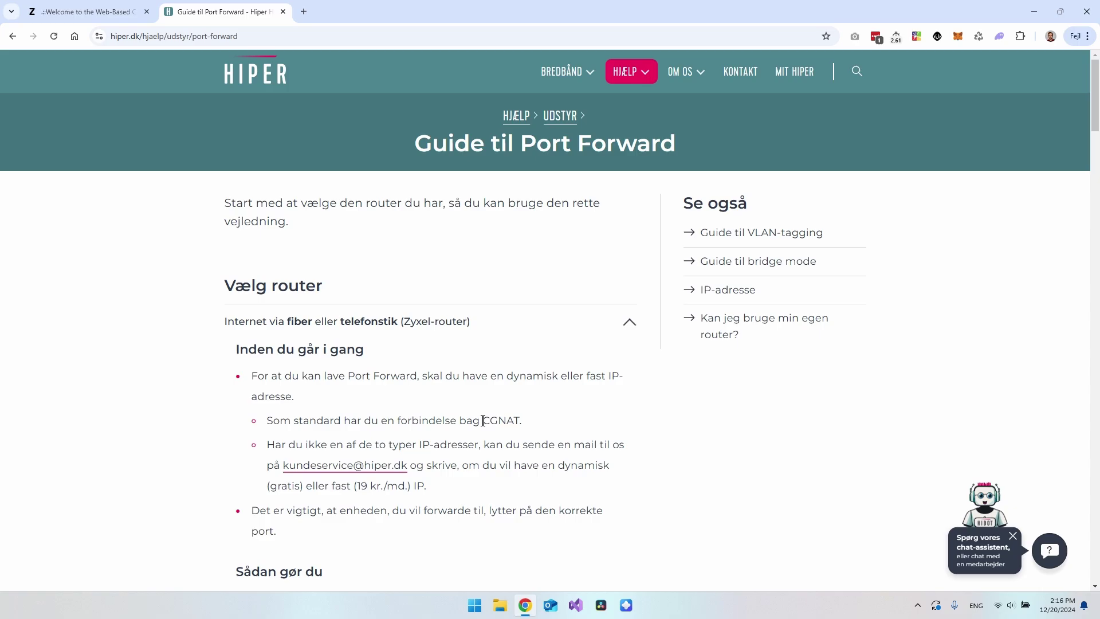
{"action": "left_click_drag", "start_coordinate": [493, 421], "coordinate": [520, 422]}
{"action": "left_click", "coordinate": [562, 465]}
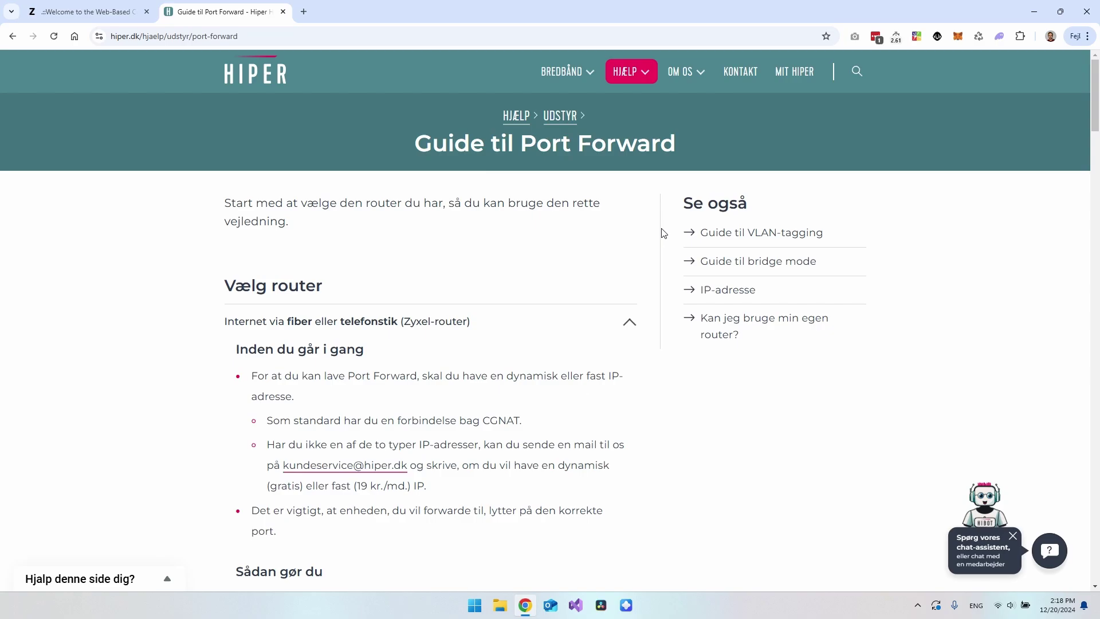
{"action": "left_click", "coordinate": [303, 12]}
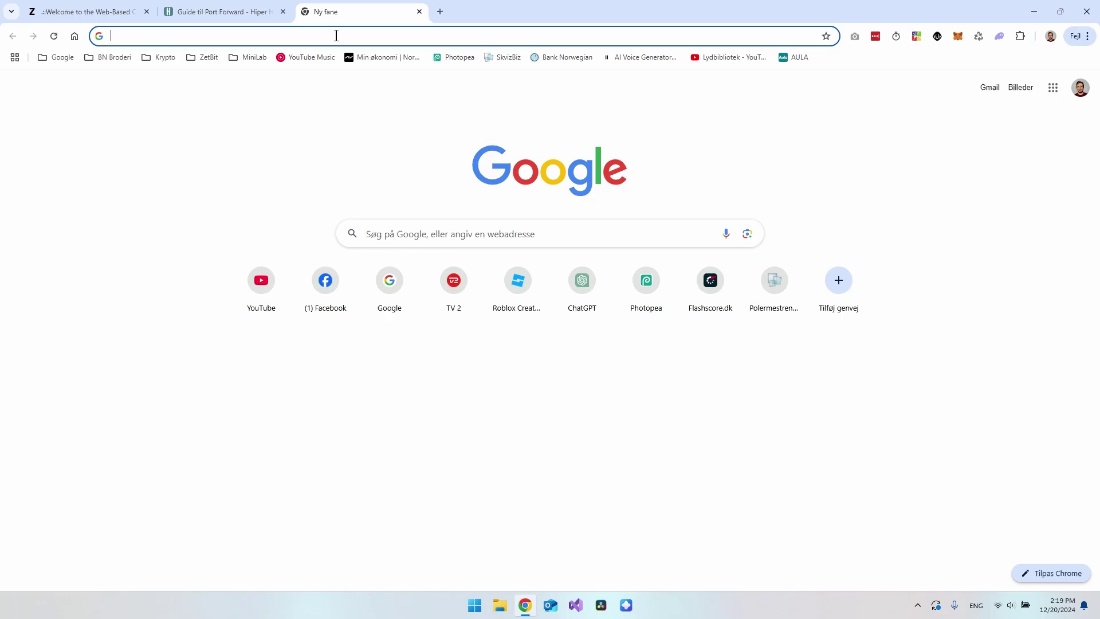
- Search the Windows Start menu for 'cmd'
{"action": "key", "text": "super"}
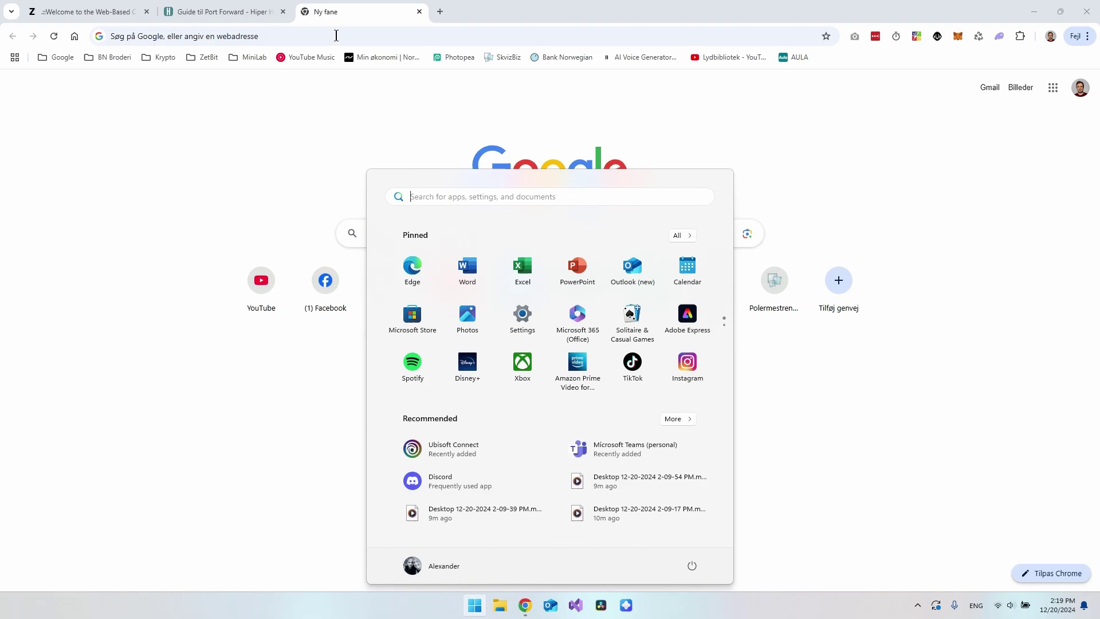
{"action": "type", "text": "cmd"}
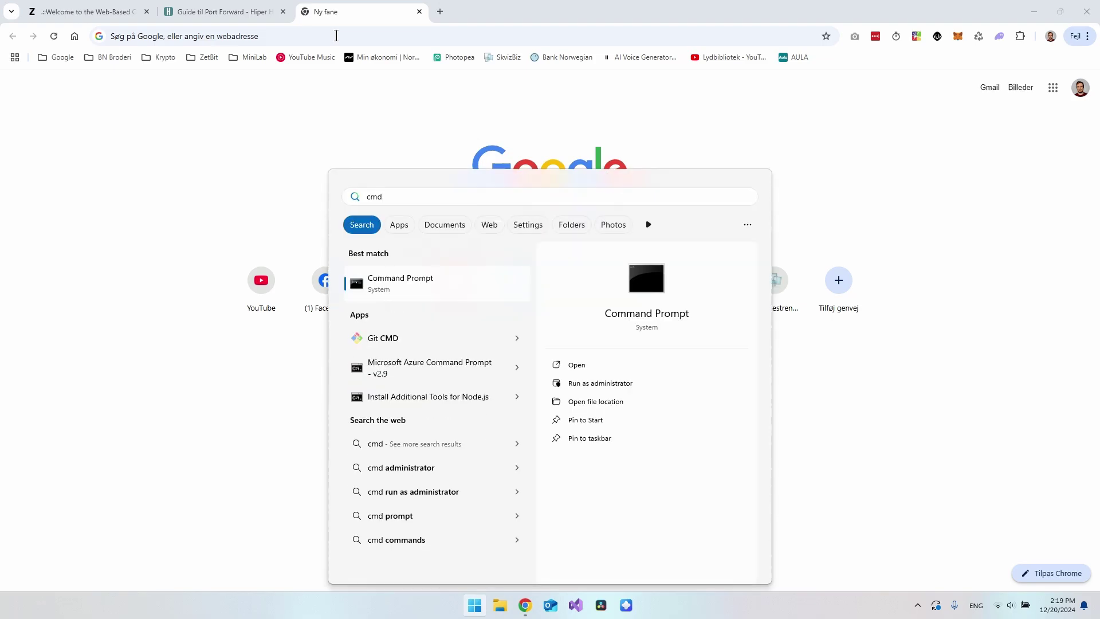
- Launch Command Prompt, centre its window and run ipconfig
{"action": "left_click", "coordinate": [369, 284]}
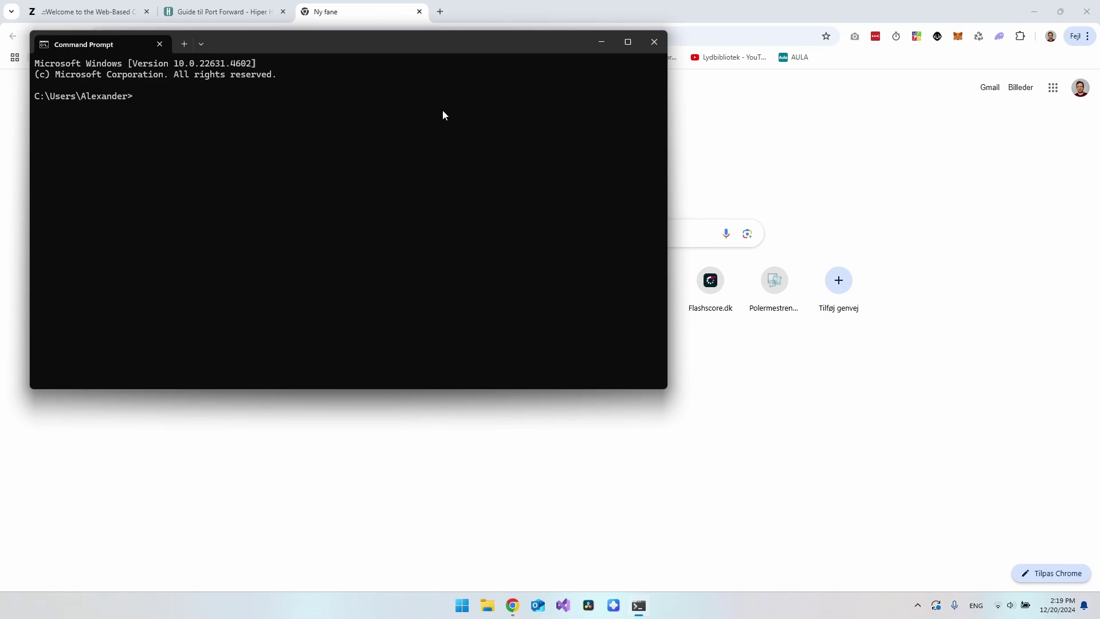
{"action": "left_click_drag", "start_coordinate": [410, 49], "coordinate": [543, 101]}
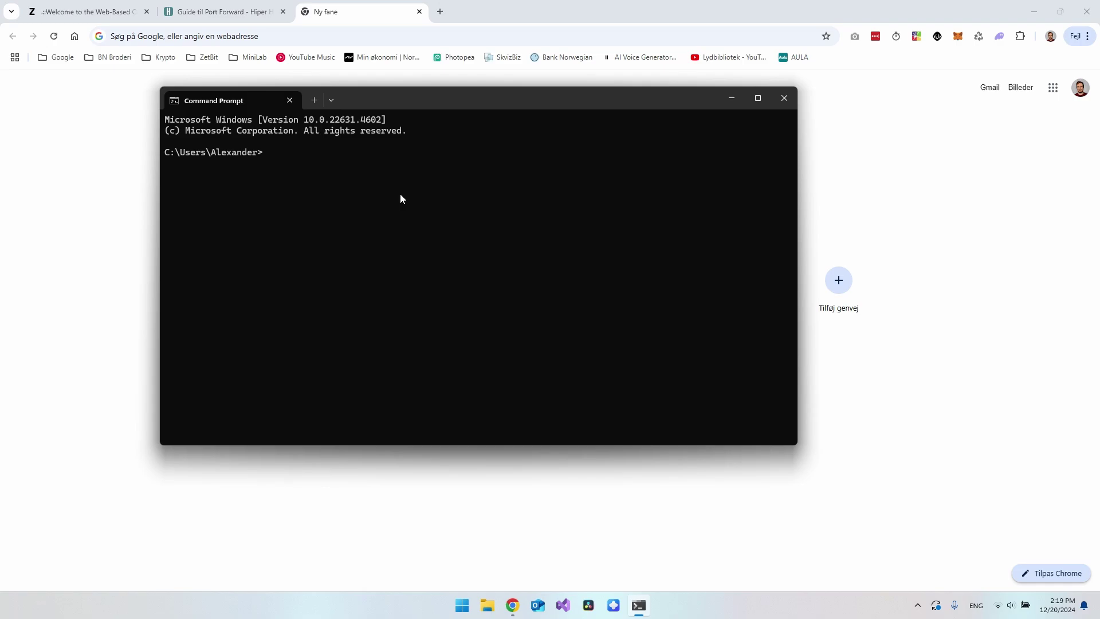
{"action": "type", "text": "ipconfig"}
{"action": "key", "text": "Return"}
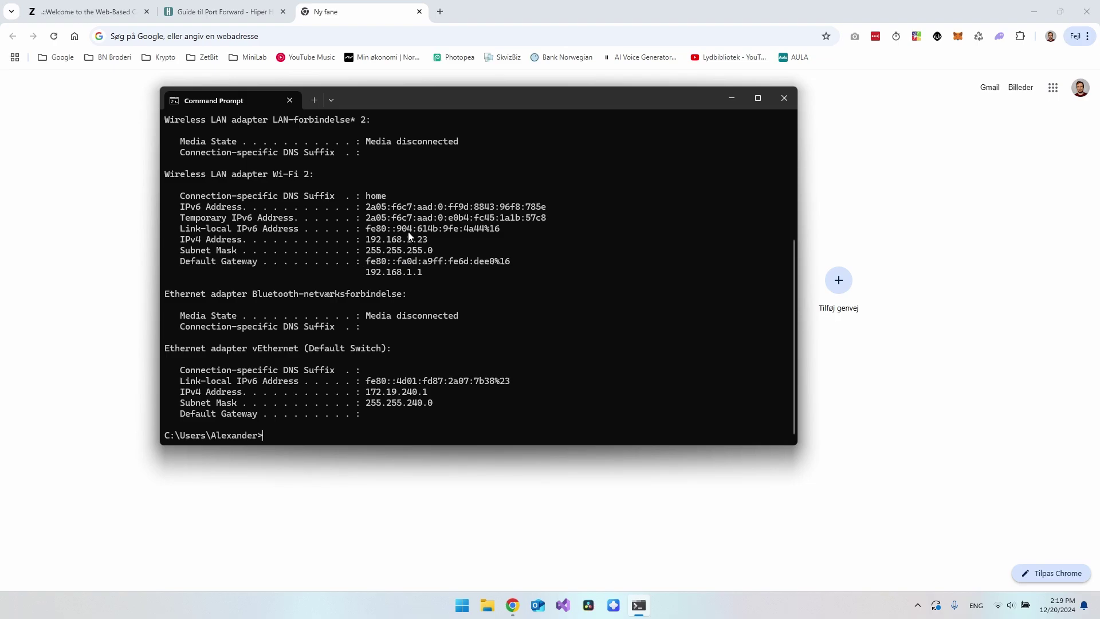
- Copy the Wi-Fi Default Gateway address 192.168.1.1
{"action": "left_click_drag", "start_coordinate": [179, 262], "coordinate": [259, 263]}
{"action": "left_click_drag", "start_coordinate": [366, 261], "coordinate": [511, 261]}
{"action": "key", "text": "ctrl+c"}
{"action": "key", "text": "ctrl+c"}
- Load the router login page at 192.168.1.1 in the browser
{"action": "left_click", "coordinate": [352, 36]}
{"action": "key", "text": "ctrl+v"}
{"action": "key", "text": "Return"}
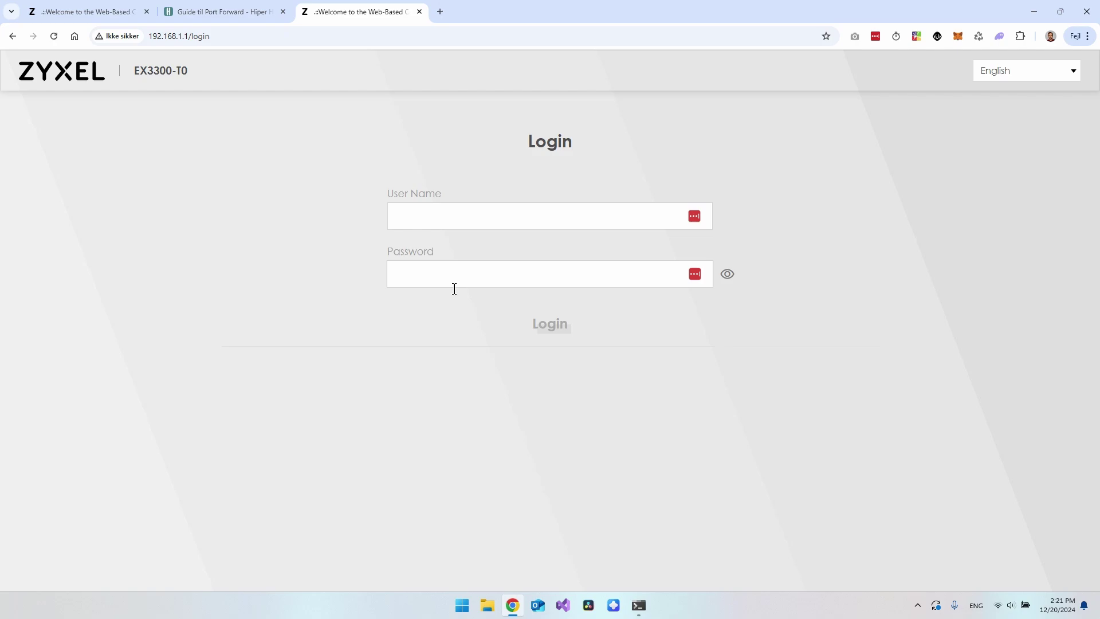
- Enter the user name admin and move on to the password field
{"action": "left_click", "coordinate": [560, 217]}
{"action": "type", "text": "admin"}
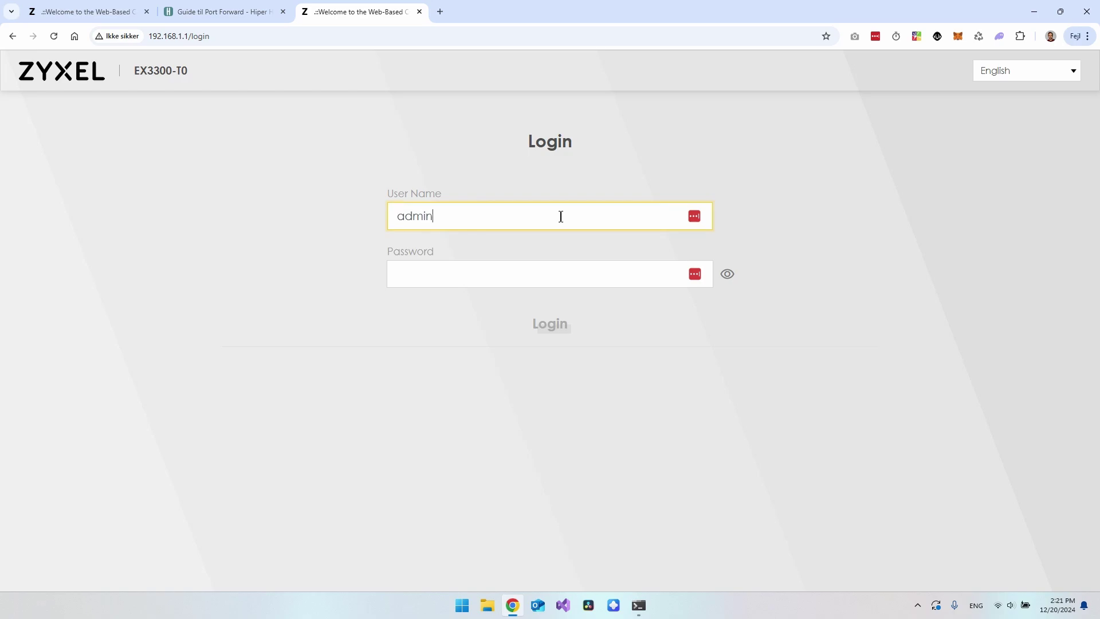
{"action": "left_click", "coordinate": [478, 278]}
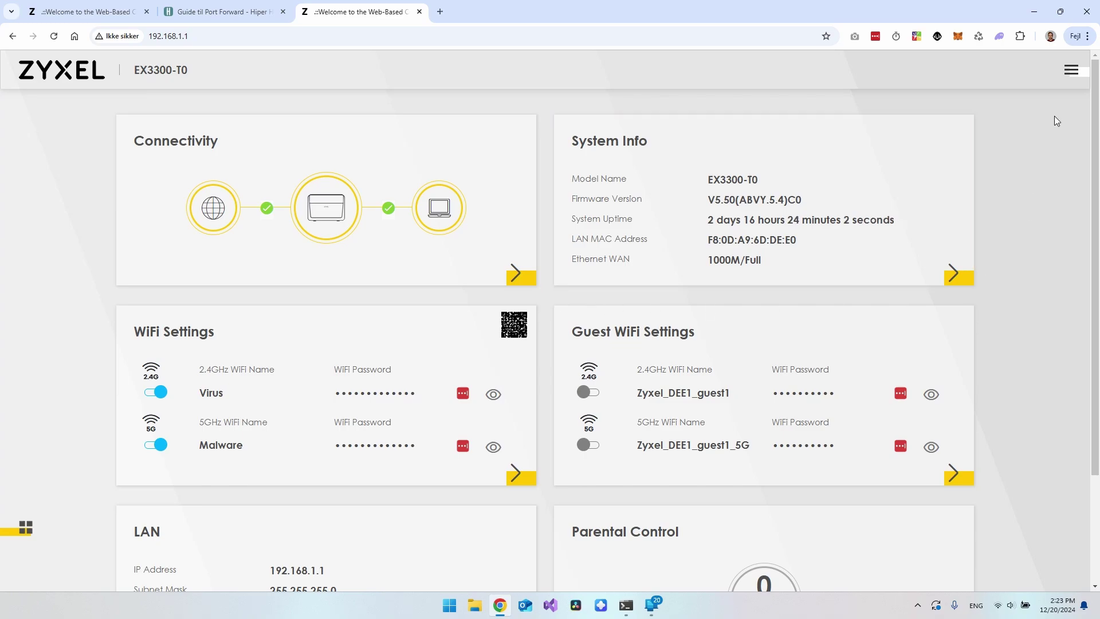
- Open the router's main menu and expand Network Setting to list its sub-pages
{"action": "left_click", "coordinate": [1070, 71]}
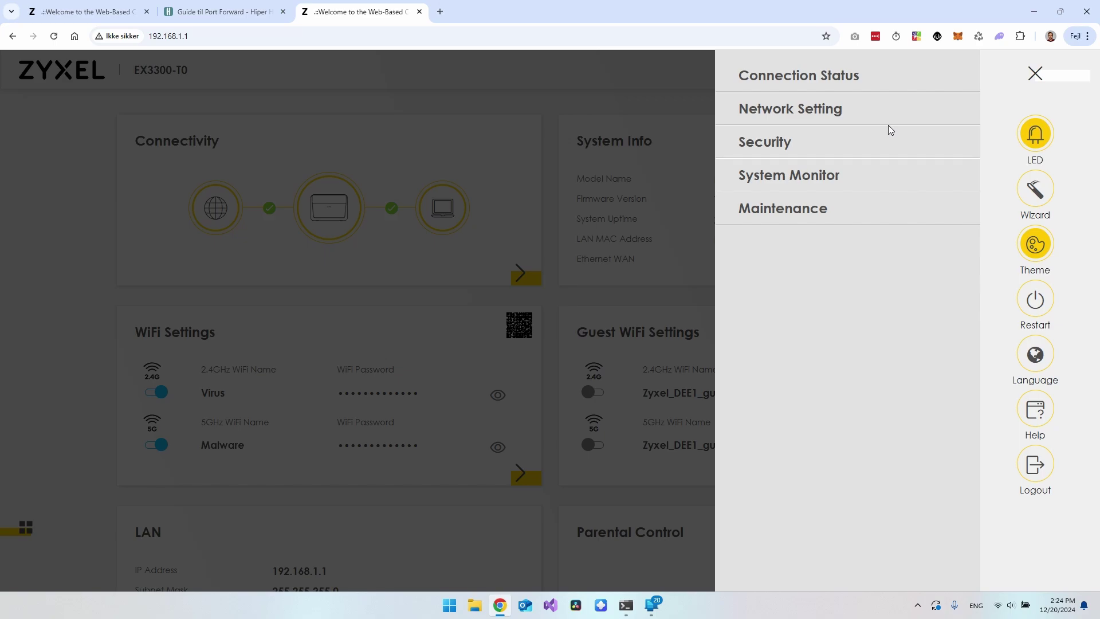
{"action": "left_click", "coordinate": [889, 125]}
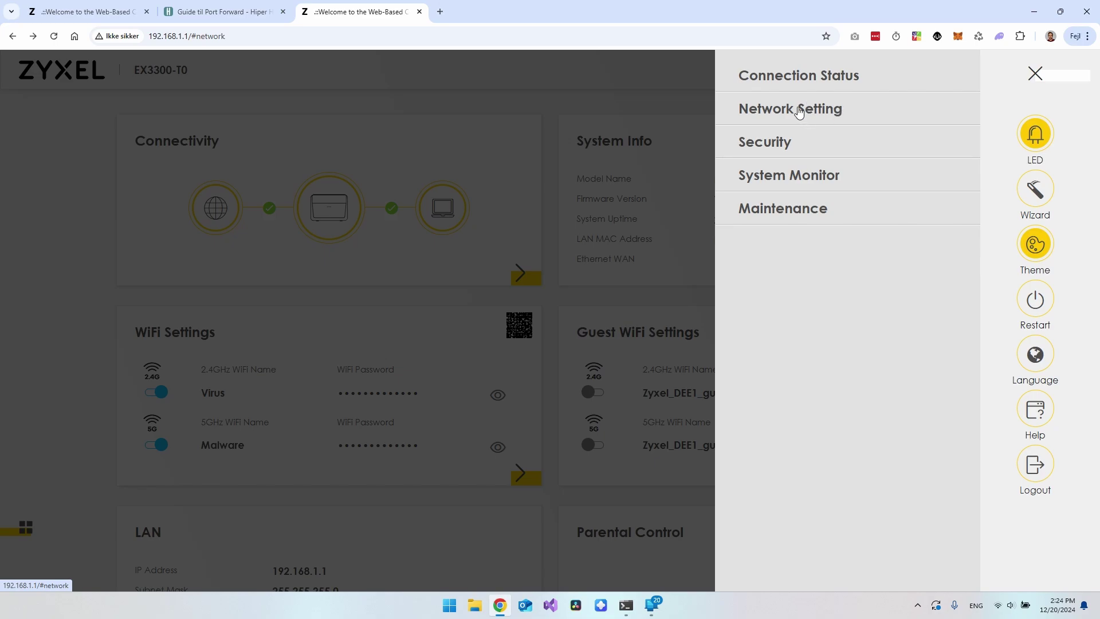
{"action": "left_click", "coordinate": [745, 114]}
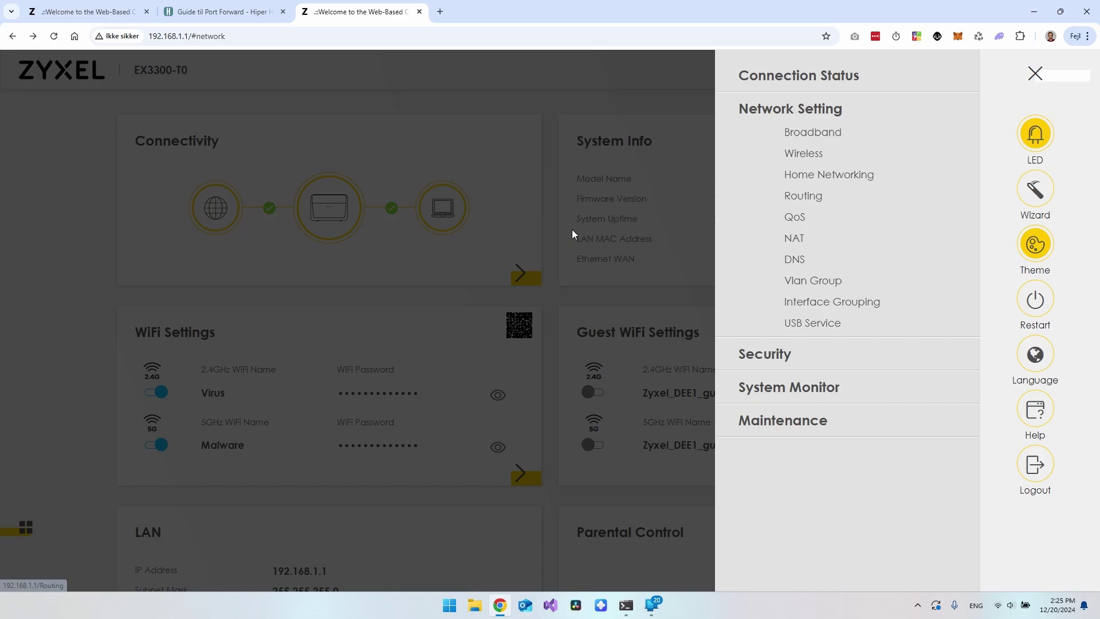
- Go to Home Networking and switch to its UPnP section
{"action": "left_click", "coordinate": [802, 175]}
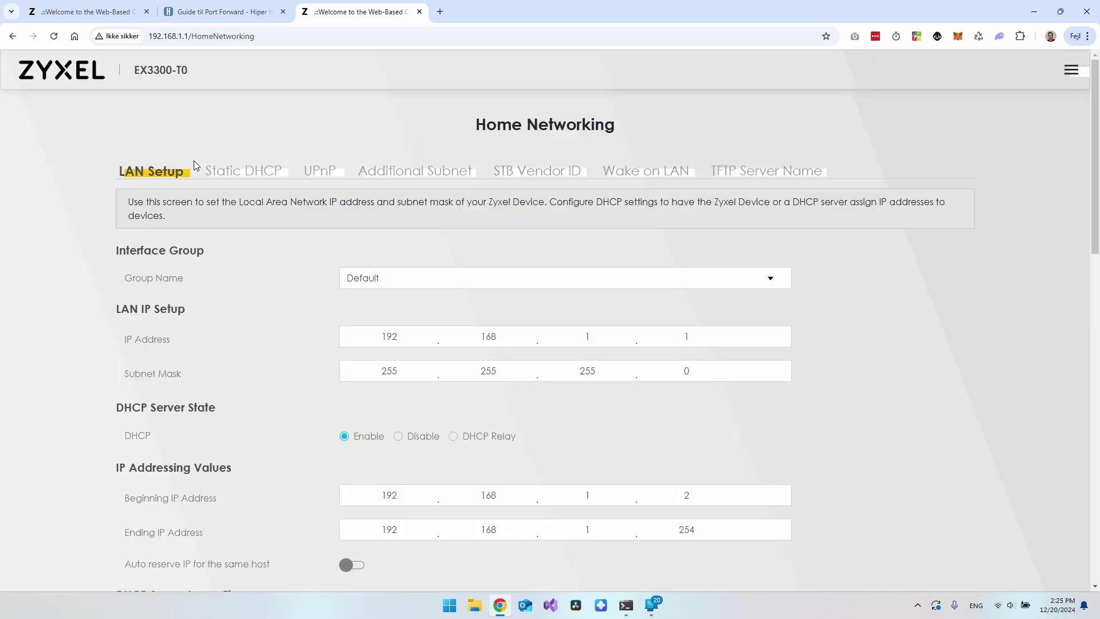
{"action": "left_click_drag", "start_coordinate": [112, 171], "coordinate": [864, 170]}
{"action": "left_click", "coordinate": [863, 170]}
{"action": "left_click", "coordinate": [328, 172]}
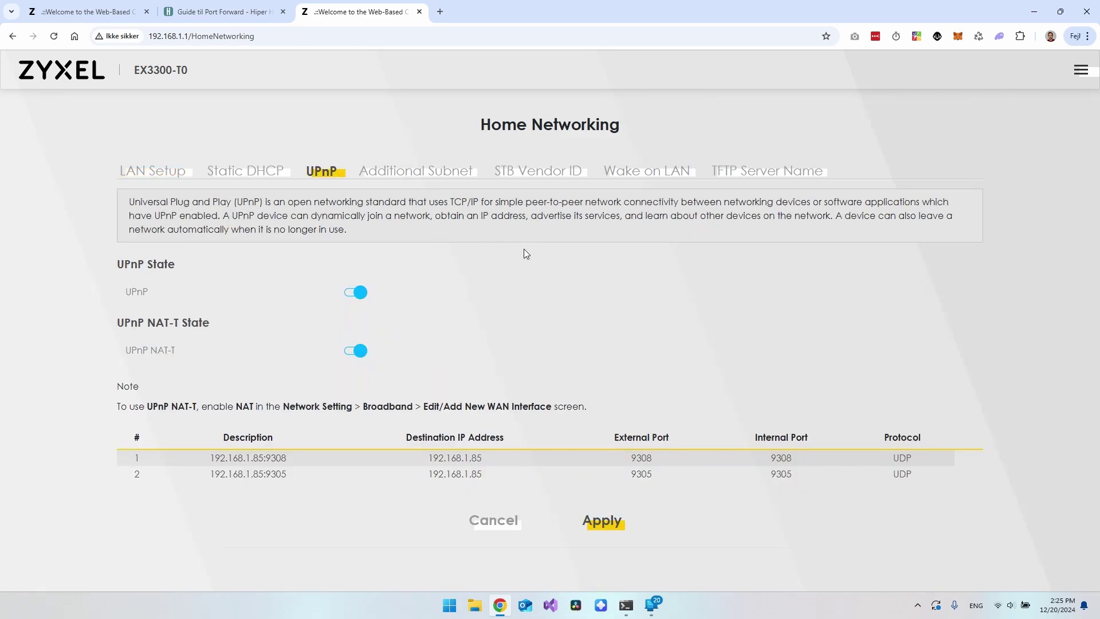
- Review the UPnP State heading and description confirming UPnP and UPnP NAT-T are enabled
{"action": "left_click_drag", "start_coordinate": [116, 265], "coordinate": [174, 265]}
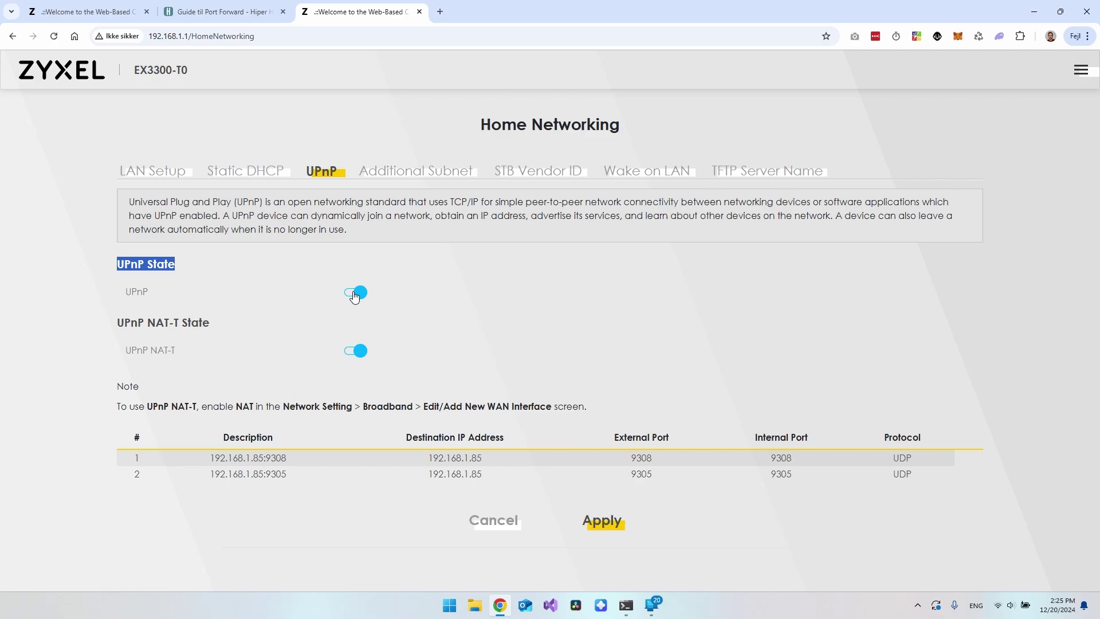
{"action": "left_click_drag", "start_coordinate": [128, 291], "coordinate": [126, 291]}
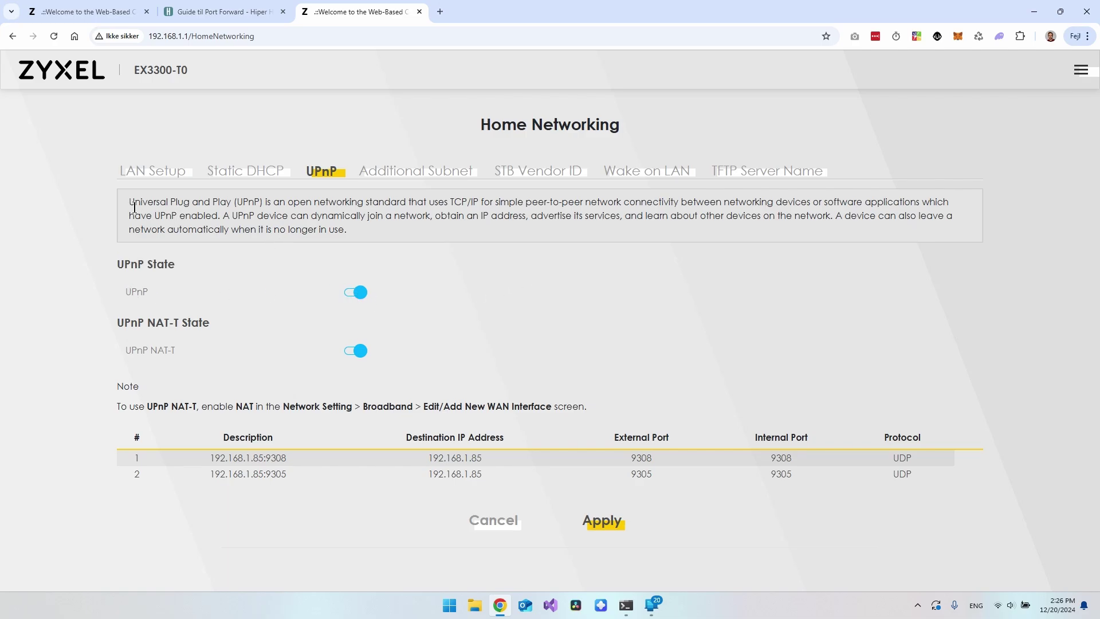
{"action": "left_click_drag", "start_coordinate": [127, 202], "coordinate": [178, 204]}
{"action": "left_click", "coordinate": [229, 206]}
{"action": "double_click", "coordinate": [240, 216]}
{"action": "left_click", "coordinate": [296, 218]}
{"action": "left_click_drag", "start_coordinate": [154, 225], "coordinate": [334, 230]}
{"action": "left_click", "coordinate": [258, 231]}
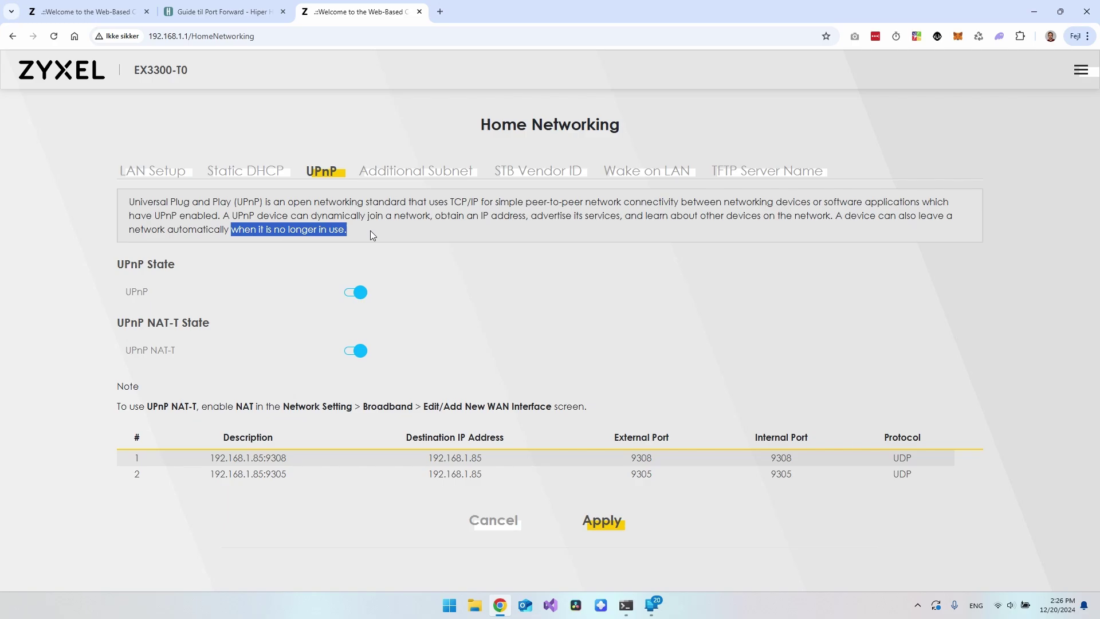
{"action": "left_click", "coordinate": [370, 230]}
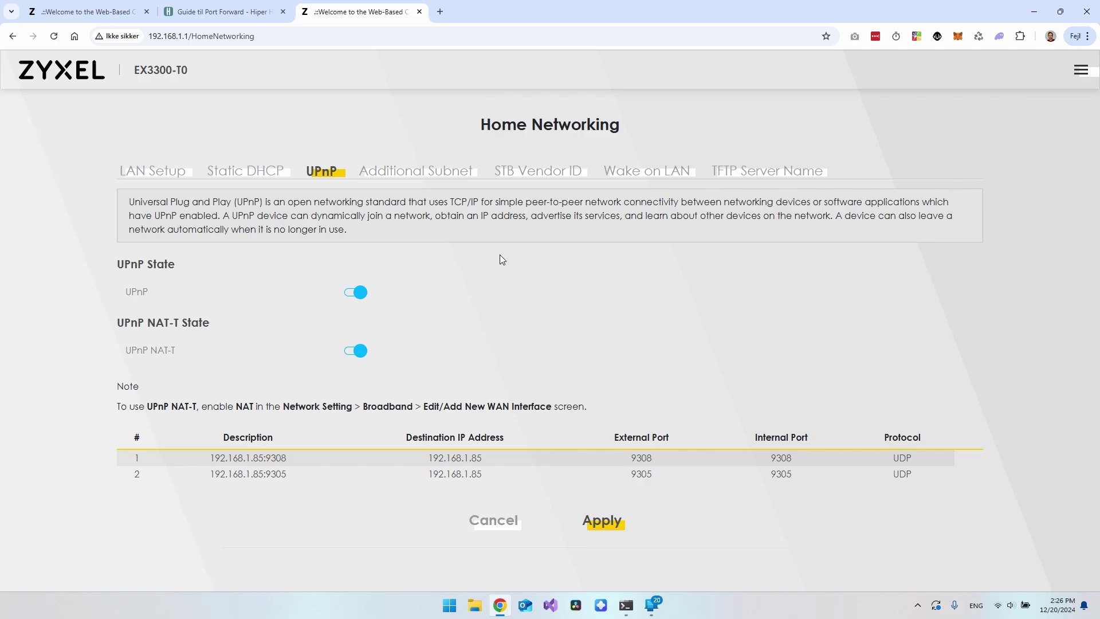
- Go to the NAT Port Forwarding page under Network Setting
{"action": "left_click", "coordinate": [1081, 70]}
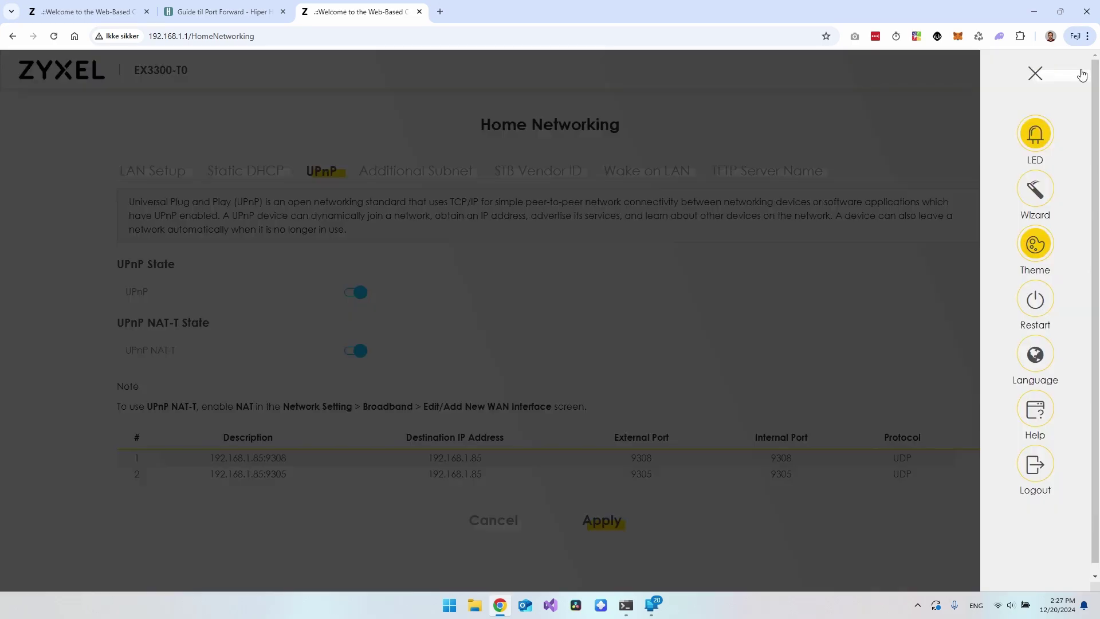
{"action": "left_click", "coordinate": [800, 112]}
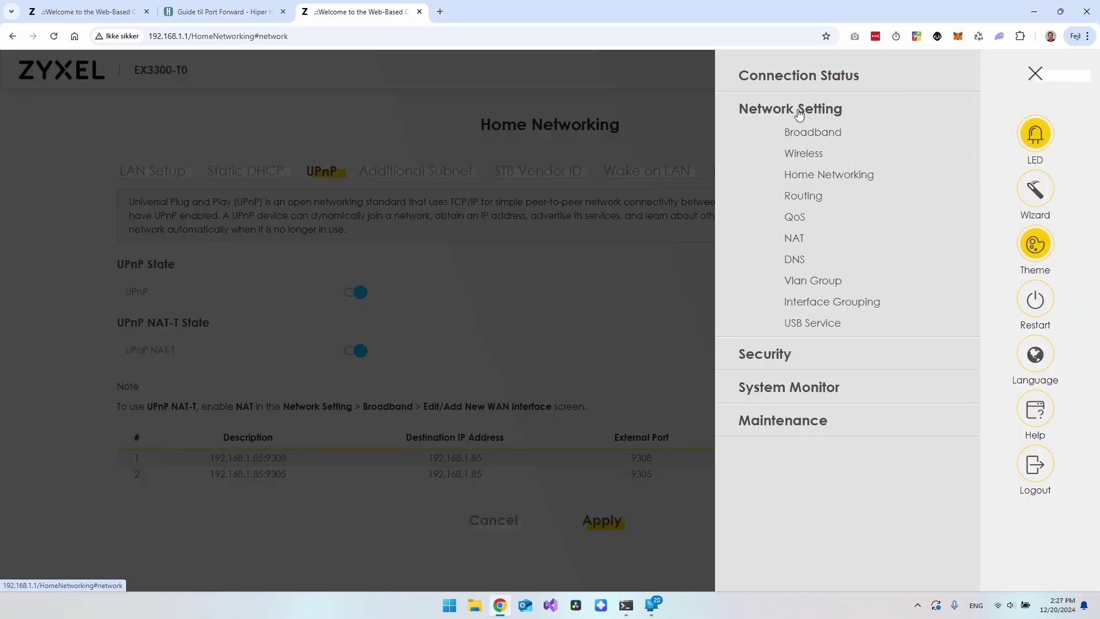
{"action": "left_click", "coordinate": [794, 242]}
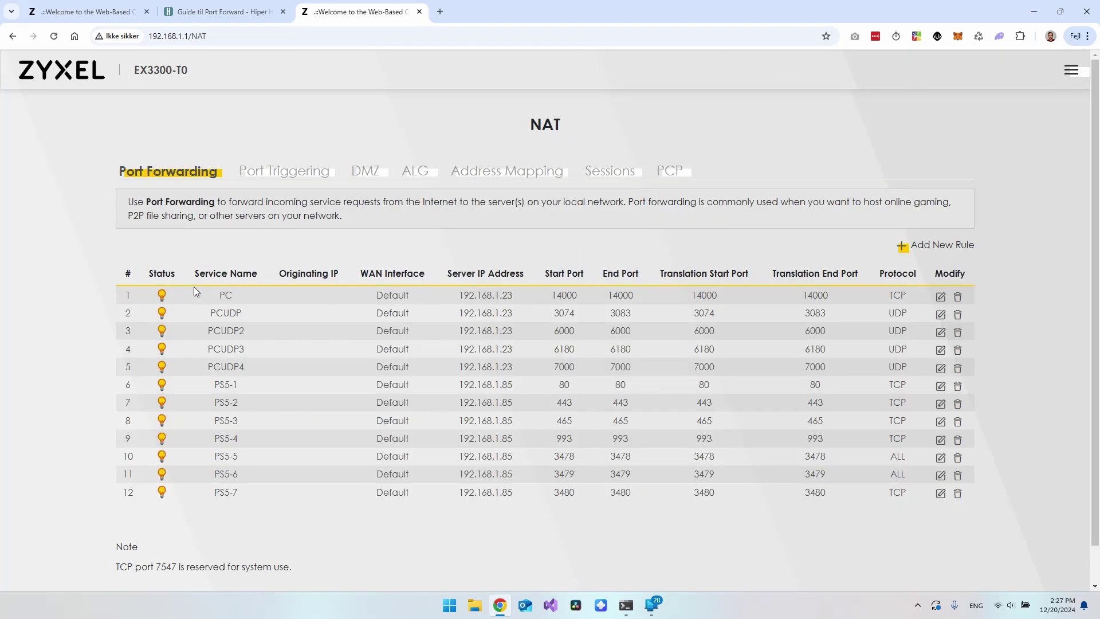
- Point out the PC rules in rows 1–5 and the PS5 rules in rows 6–12
{"action": "left_click_drag", "start_coordinate": [144, 296], "coordinate": [969, 488]}
{"action": "left_click", "coordinate": [988, 492]}
{"action": "left_click_drag", "start_coordinate": [233, 297], "coordinate": [262, 362]}
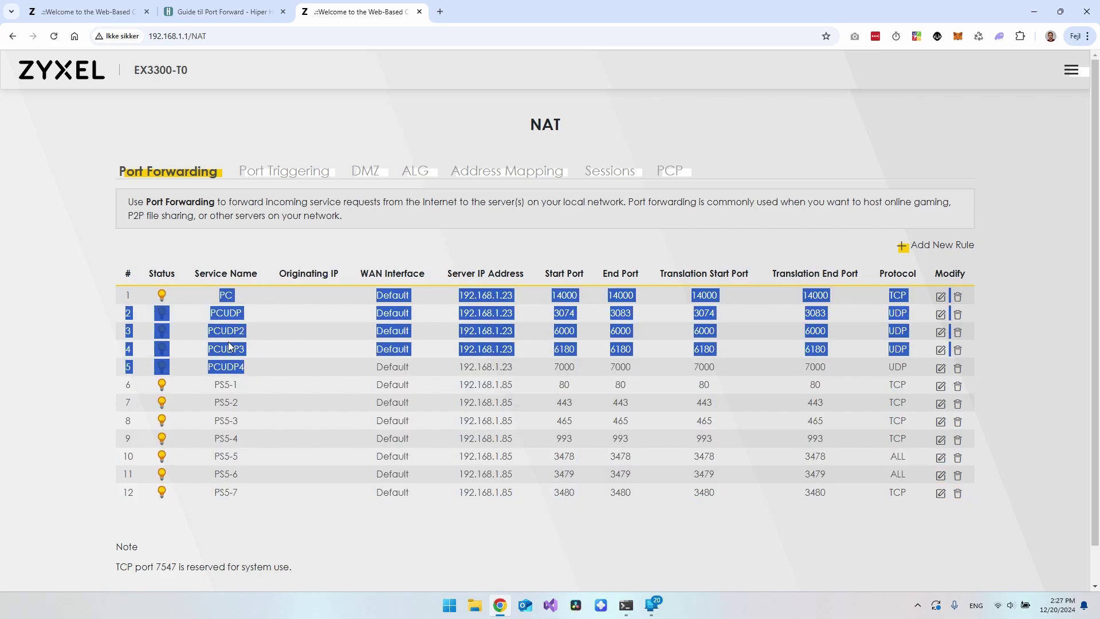
{"action": "left_click_drag", "start_coordinate": [249, 367], "coordinate": [222, 305]}
{"action": "left_click", "coordinate": [213, 384]}
{"action": "left_click_drag", "start_coordinate": [213, 384], "coordinate": [234, 495]}
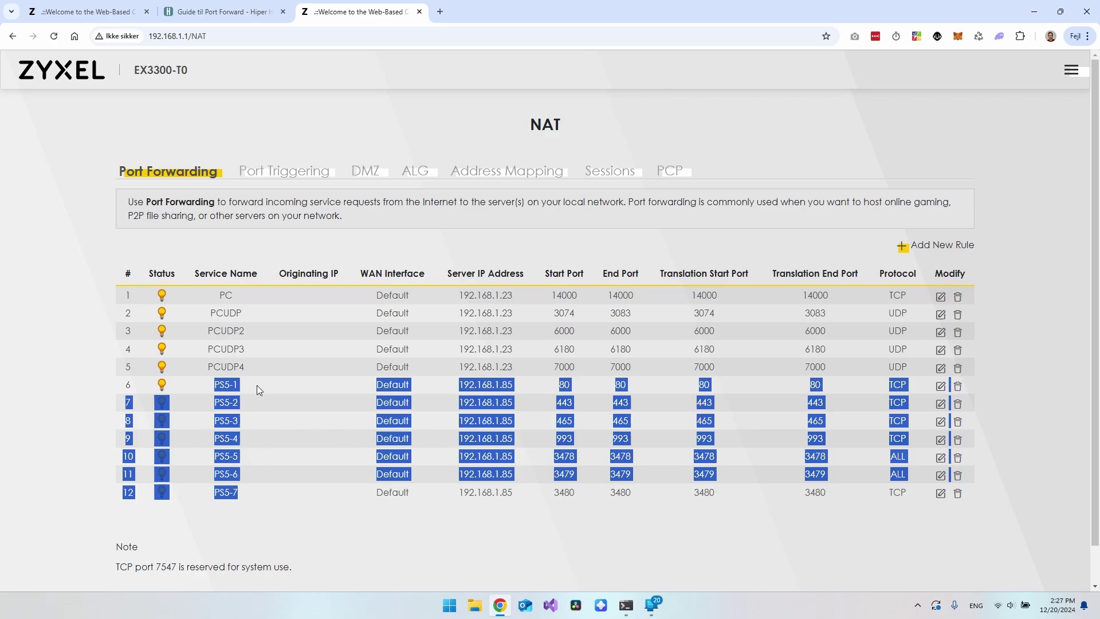
{"action": "left_click", "coordinate": [247, 398]}
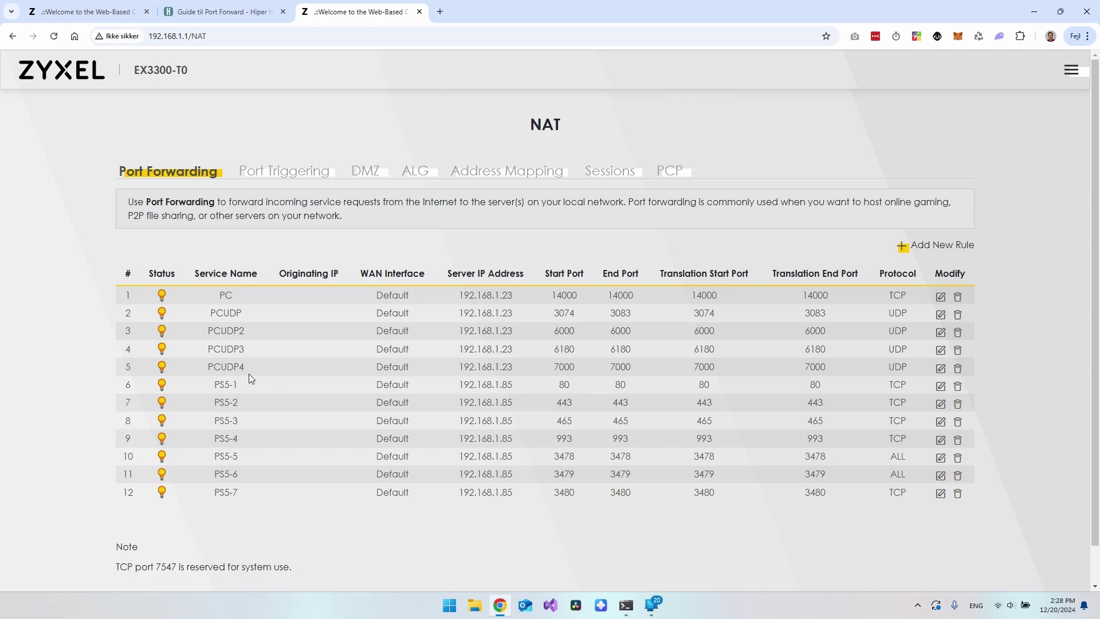
- Highlight the PS5-1 rule's service name and its server IP address
{"action": "left_click_drag", "start_coordinate": [213, 387], "coordinate": [762, 384]}
{"action": "left_click", "coordinate": [226, 368]}
{"action": "left_click_drag", "start_coordinate": [213, 384], "coordinate": [234, 383]}
{"action": "left_click", "coordinate": [229, 314]}
{"action": "left_click_drag", "start_coordinate": [213, 384], "coordinate": [242, 382]}
{"action": "left_click_drag", "start_coordinate": [453, 273], "coordinate": [505, 269]}
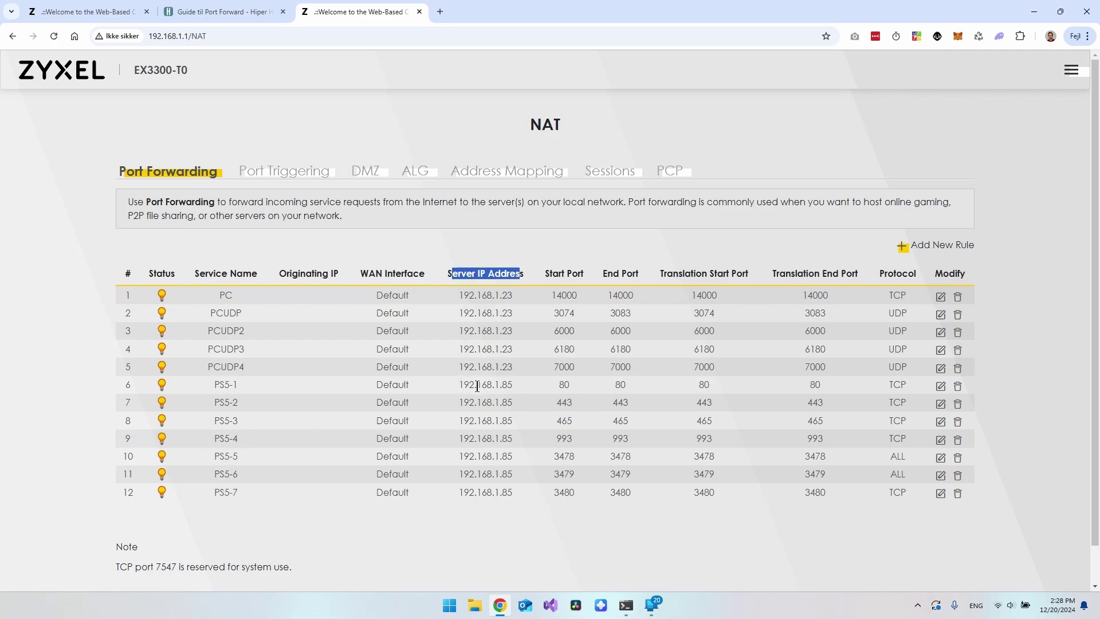
{"action": "mouse_move", "coordinate": [464, 384]}
{"action": "left_mouse_down"}
{"action": "mouse_move", "coordinate": [514, 383]}
{"action": "mouse_move", "coordinate": [484, 384]}
{"action": "left_mouse_up"}
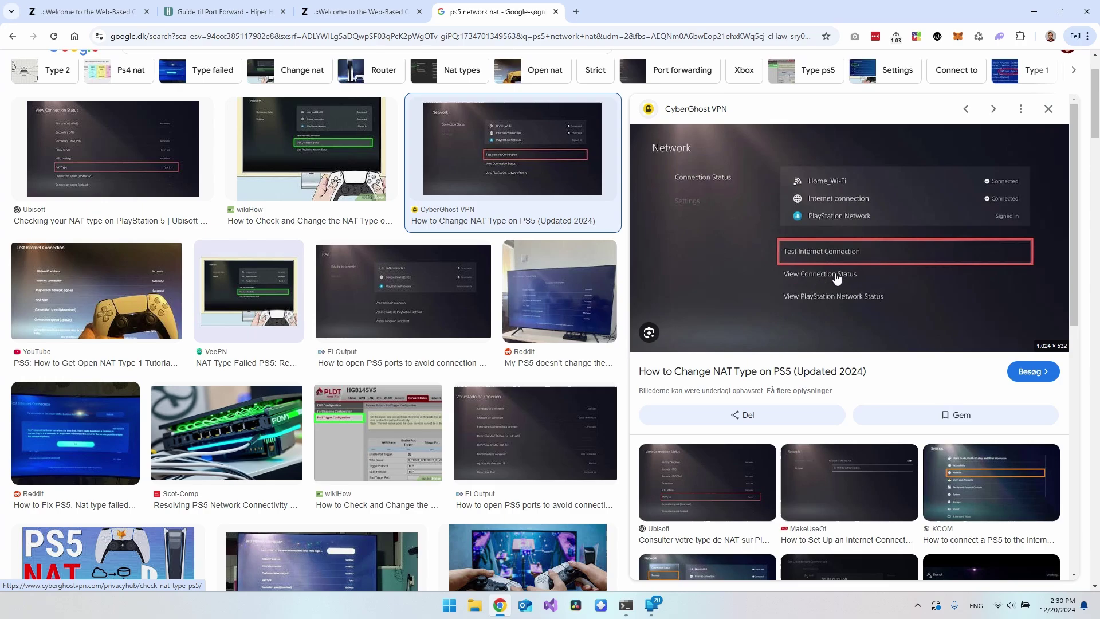
- Preview the El Output connection-status image, then highlight 192.168.1.85 in the router's NAT table
{"action": "key", "text": "Down"}
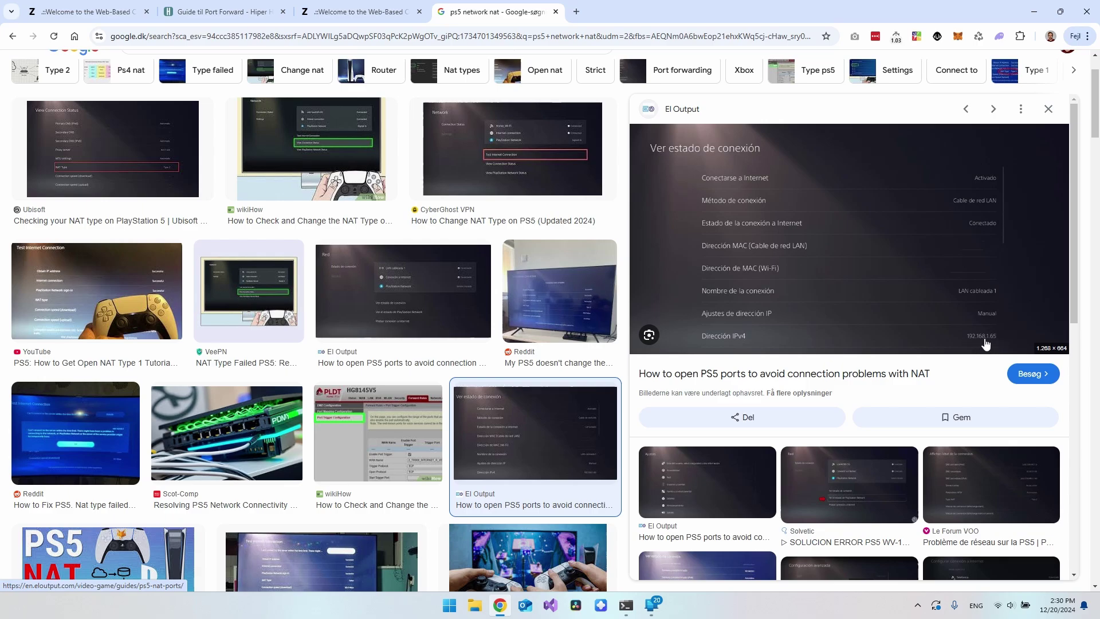
{"action": "key", "text": "ctrl+Page_Up"}
{"action": "left_click_drag", "start_coordinate": [459, 385], "coordinate": [518, 384]}
{"action": "left_click", "coordinate": [516, 389]}
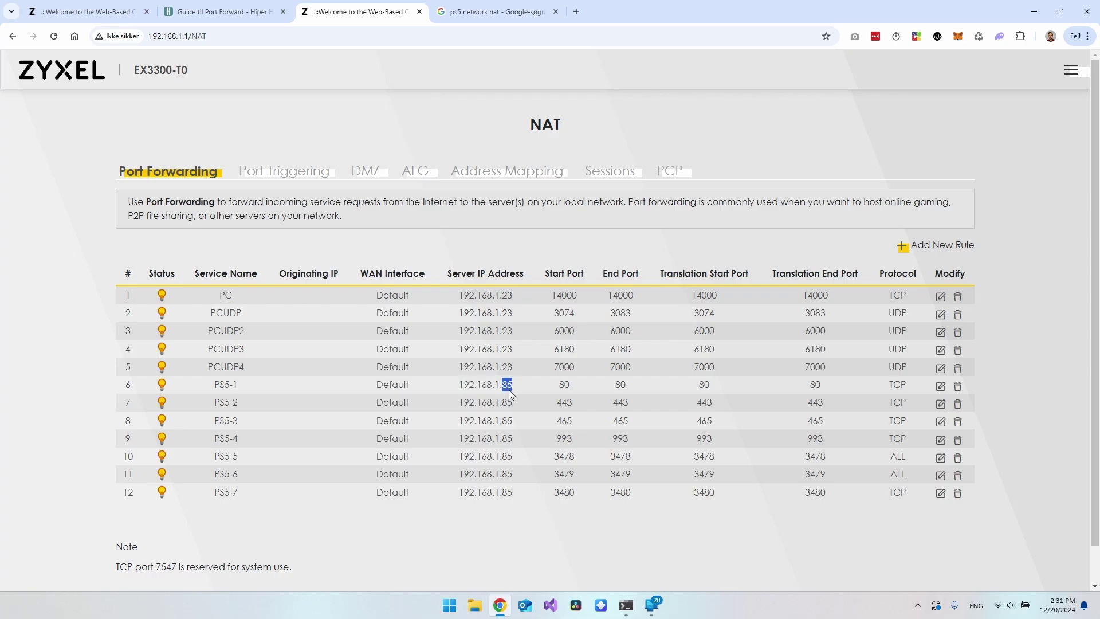
{"action": "left_click_drag", "start_coordinate": [557, 385], "coordinate": [564, 385]}
{"action": "left_click_drag", "start_coordinate": [888, 384], "coordinate": [906, 385]}
{"action": "left_click", "coordinate": [901, 383]}
- Start a new rule named PS5-1 with start port 80
{"action": "left_click", "coordinate": [927, 248]}
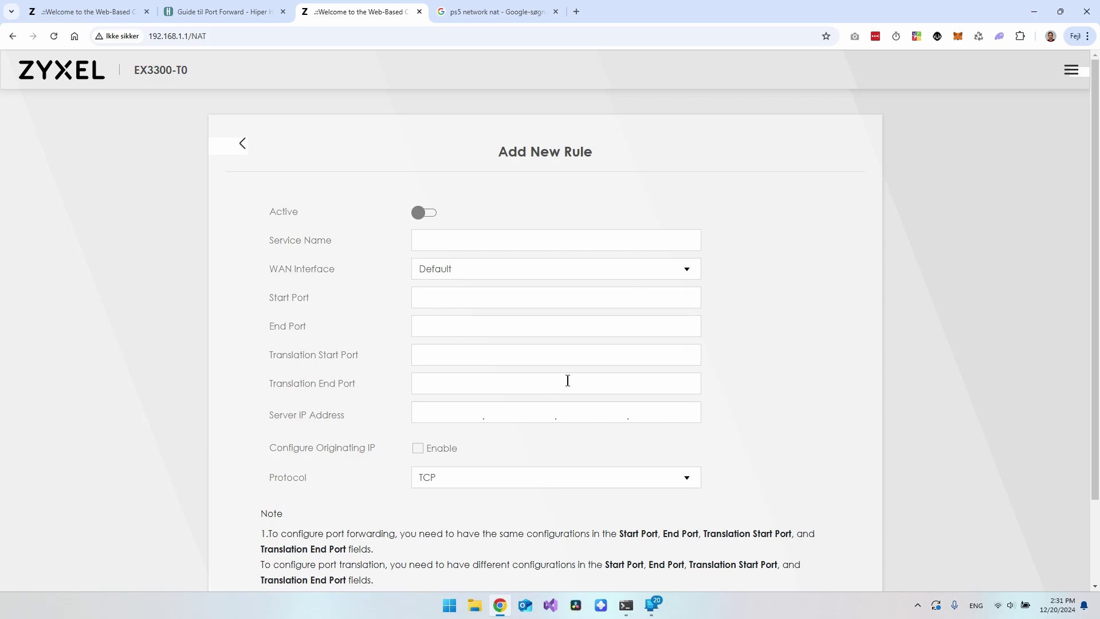
{"action": "left_click", "coordinate": [480, 241]}
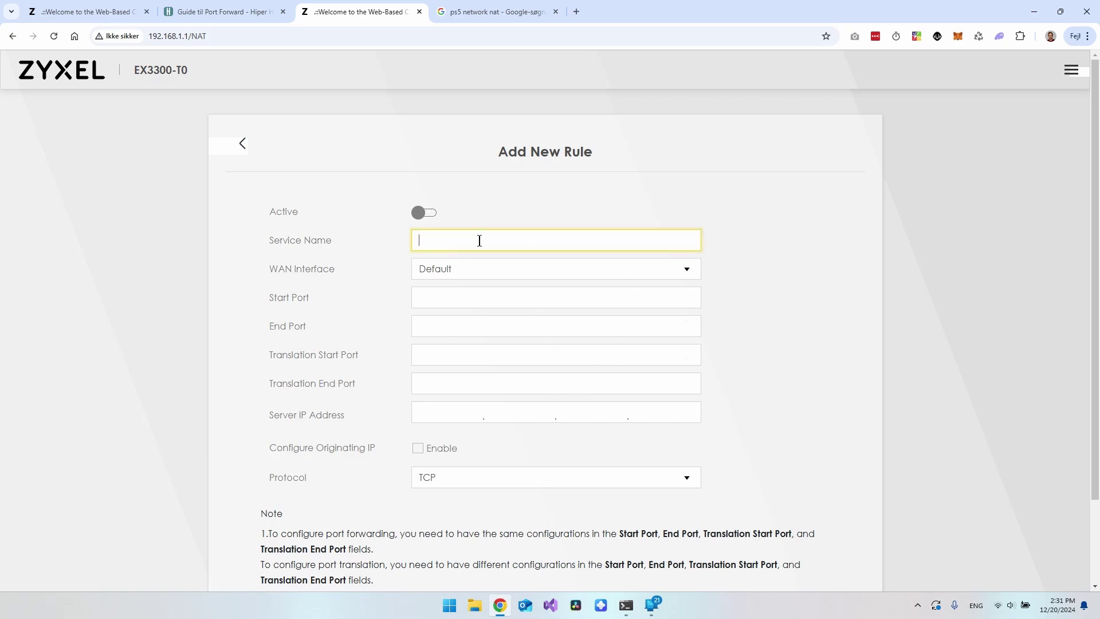
{"action": "type", "text": "PS5-1"}
{"action": "left_click", "coordinate": [462, 297]}
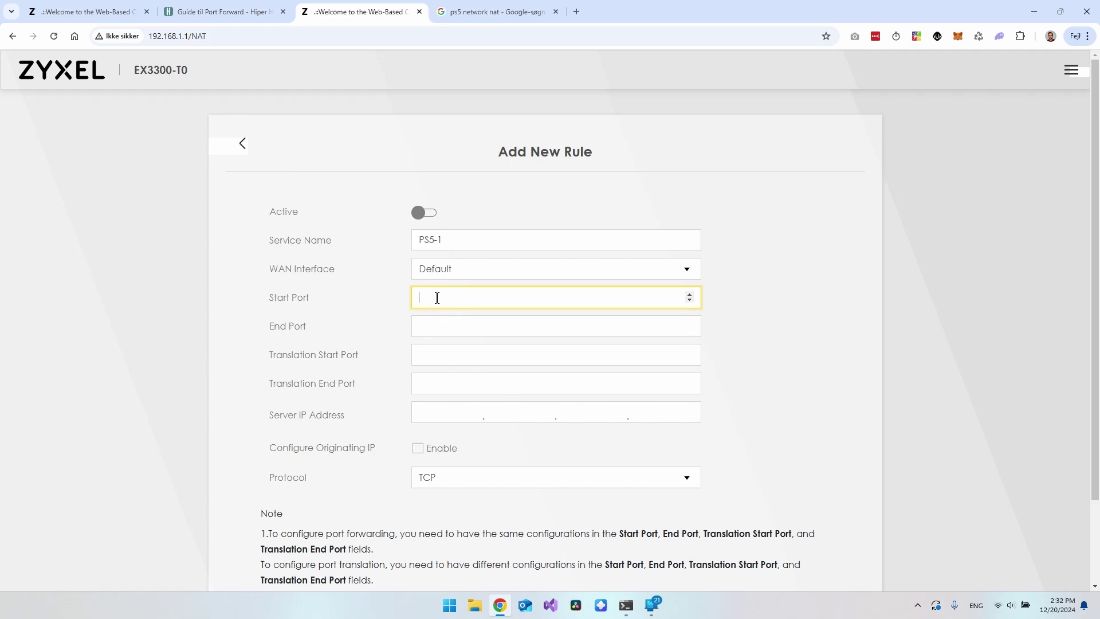
{"action": "type", "text": "80"}
{"action": "left_click", "coordinate": [735, 310]}
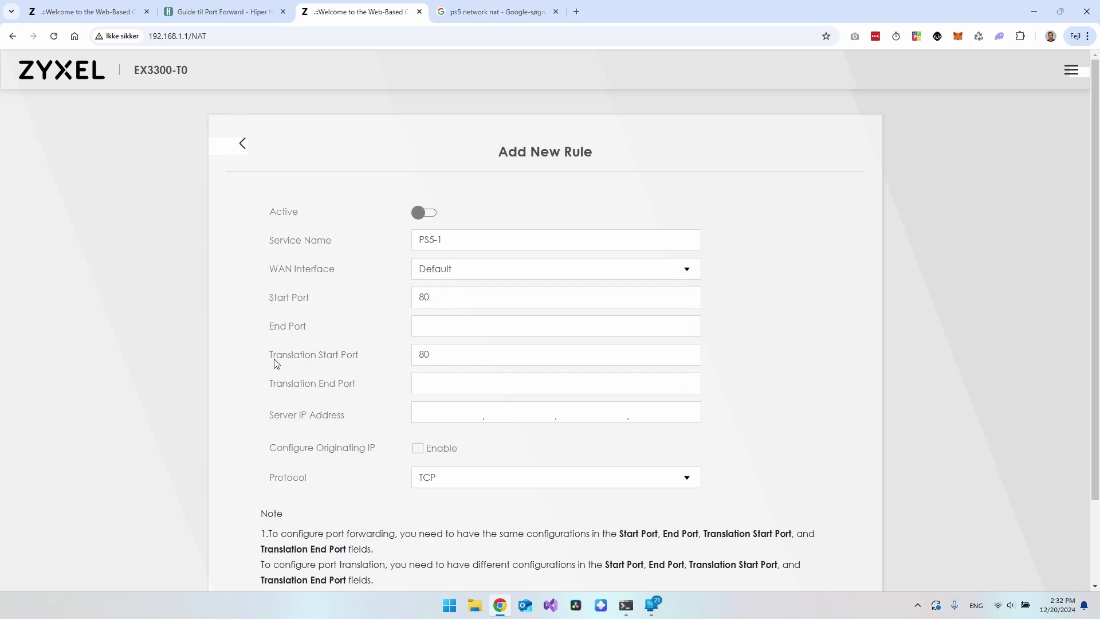
- Fill the end and translation port fields with 80
{"action": "left_click", "coordinate": [451, 355]}
{"action": "left_click_drag", "start_coordinate": [269, 355], "coordinate": [367, 378]}
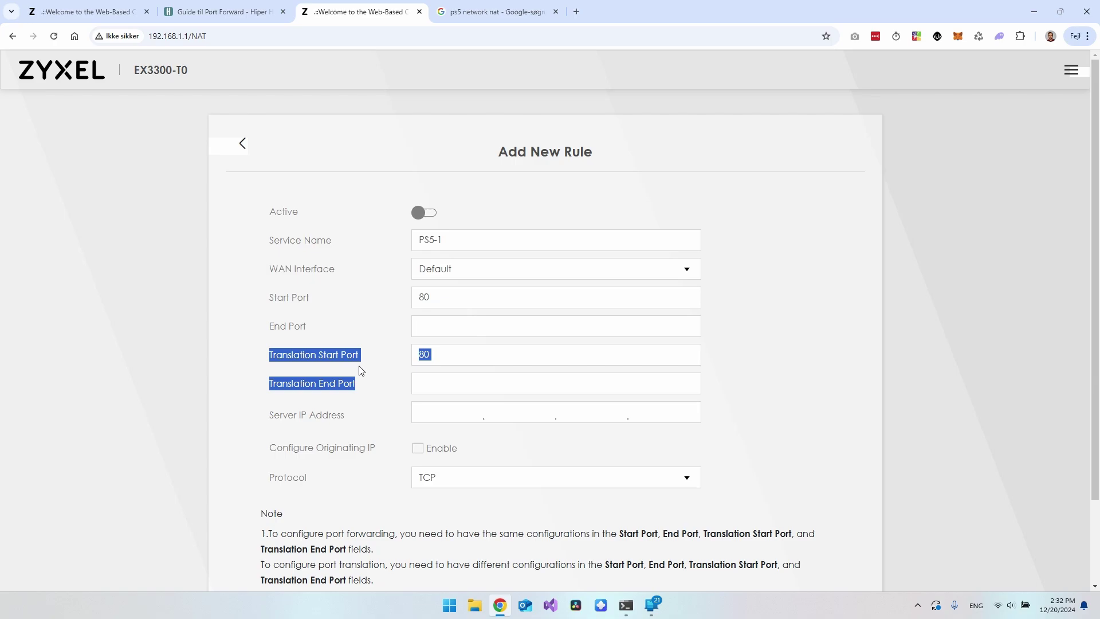
{"action": "left_click", "coordinate": [361, 371]}
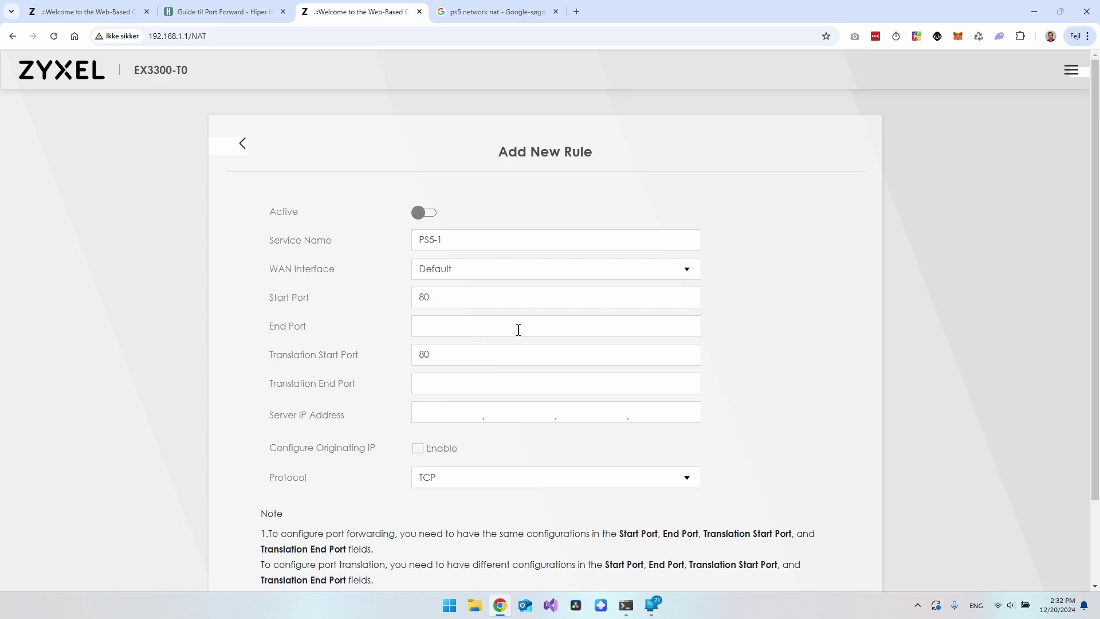
{"action": "left_click", "coordinate": [486, 330]}
{"action": "left_click", "coordinate": [744, 307]}
{"action": "left_click_drag", "start_coordinate": [429, 297], "coordinate": [404, 298]}
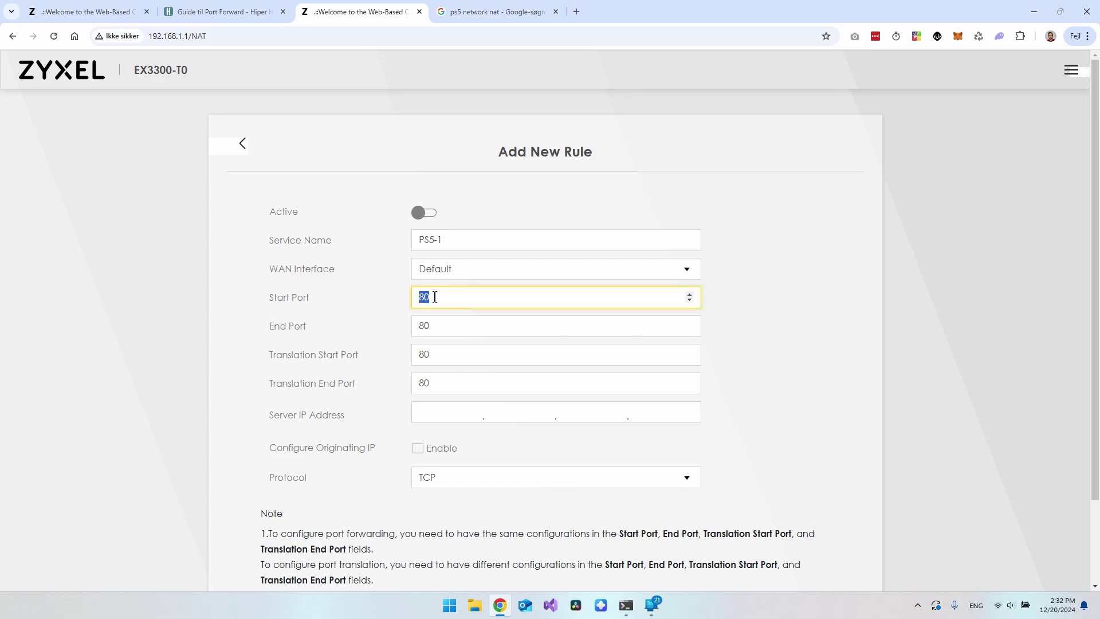
{"action": "left_click", "coordinate": [432, 323]}
{"action": "left_click", "coordinate": [441, 297]}
{"action": "left_click", "coordinate": [447, 323]}
- Set the server IP address to 192.168.1.85
{"action": "left_click", "coordinate": [447, 412]}
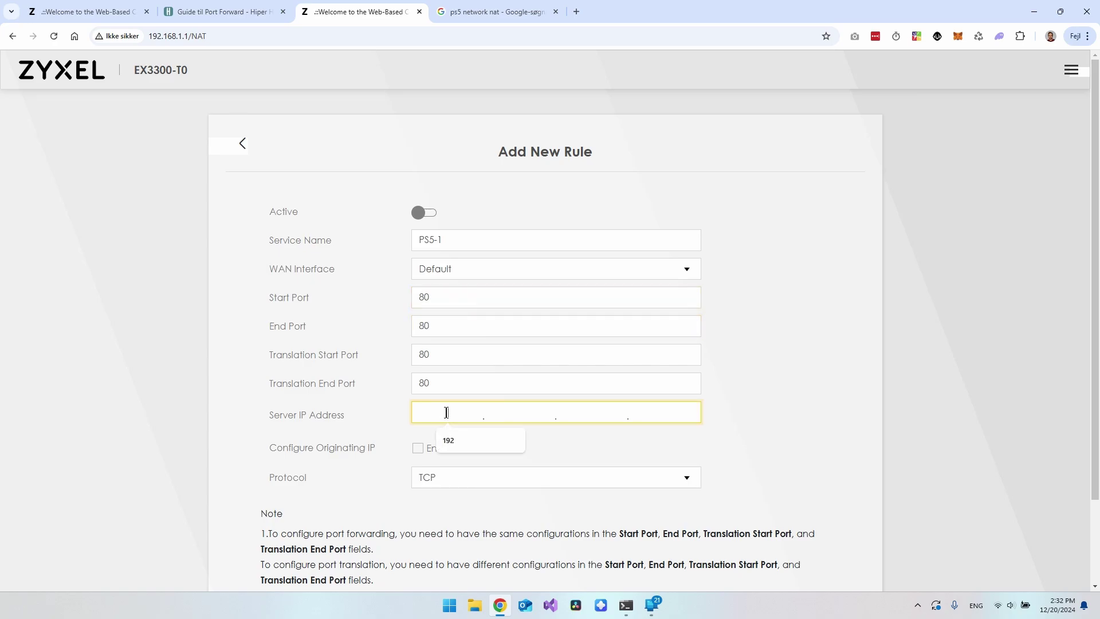
{"action": "left_click", "coordinate": [461, 440]}
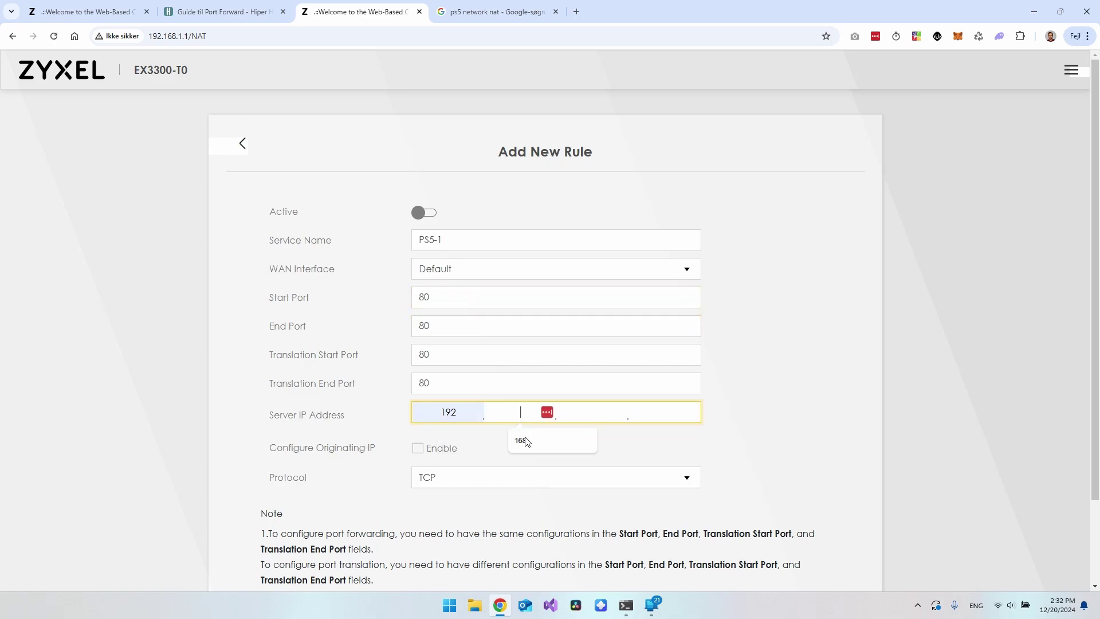
{"action": "left_click", "coordinate": [525, 440]}
{"action": "left_click", "coordinate": [599, 439]}
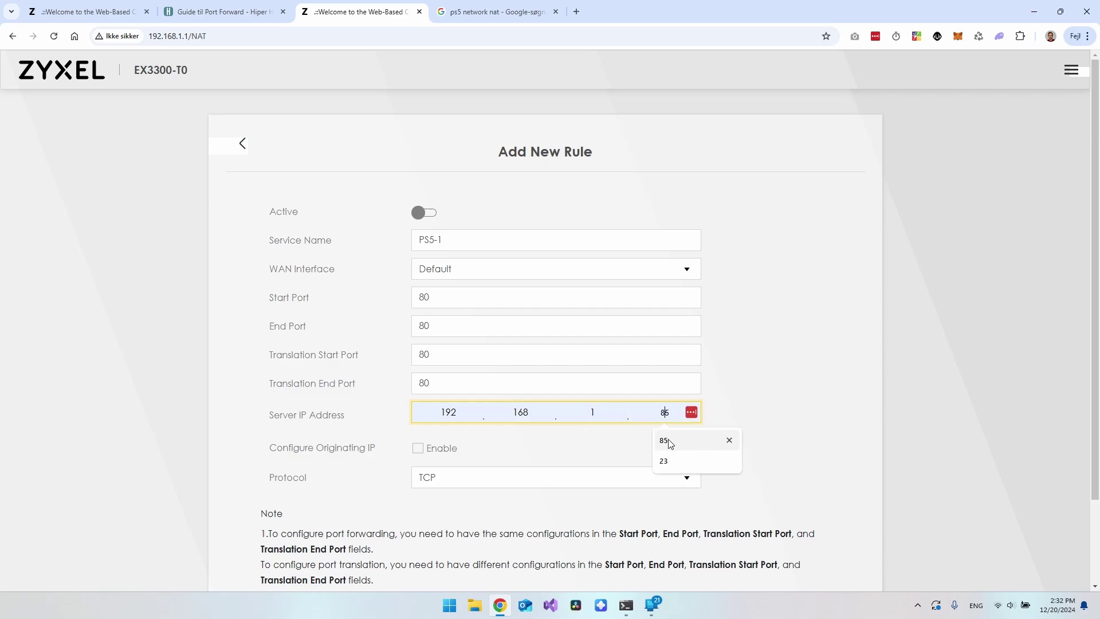
{"action": "left_click", "coordinate": [665, 441]}
{"action": "left_click", "coordinate": [677, 479]}
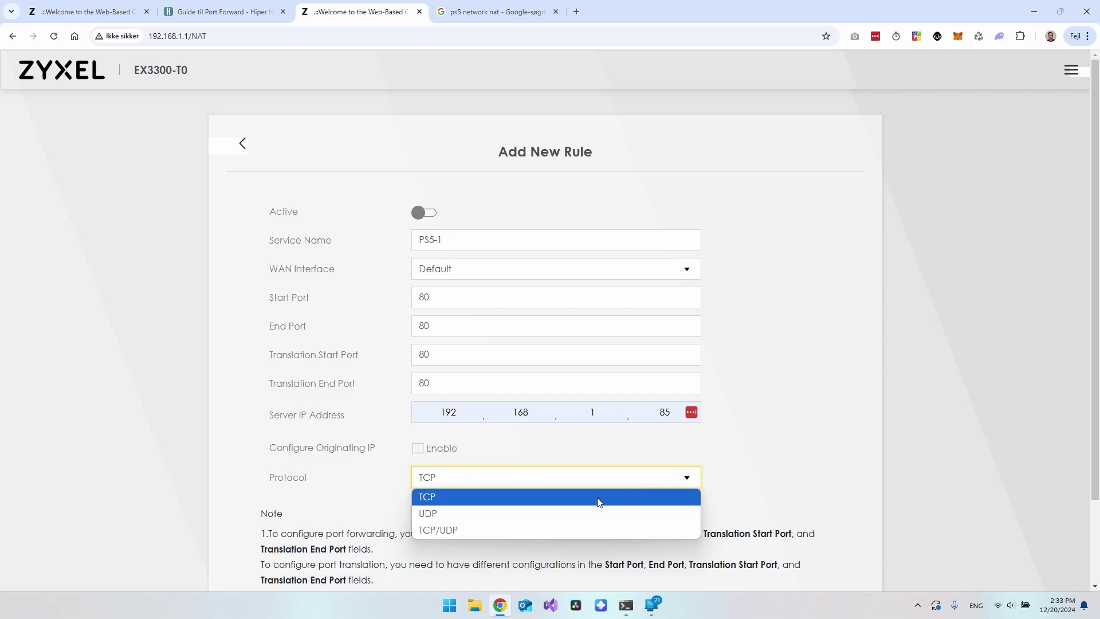
- Keep TCP as the protocol, switch the PS5-1 rule active and confirm with OK
{"action": "left_click", "coordinate": [437, 503]}
{"action": "scroll", "coordinate": [751, 352], "scroll_direction": "down", "scroll_amount": 3}
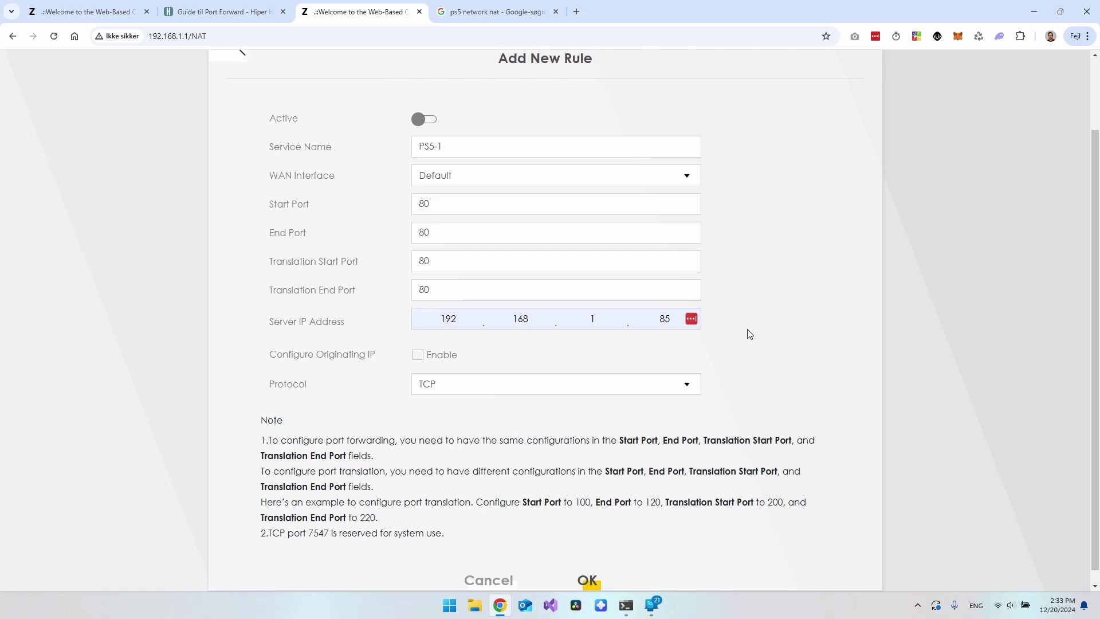
{"action": "scroll", "coordinate": [755, 330], "scroll_direction": "up", "scroll_amount": 1}
{"action": "scroll", "coordinate": [761, 327], "scroll_direction": "down", "scroll_amount": 1}
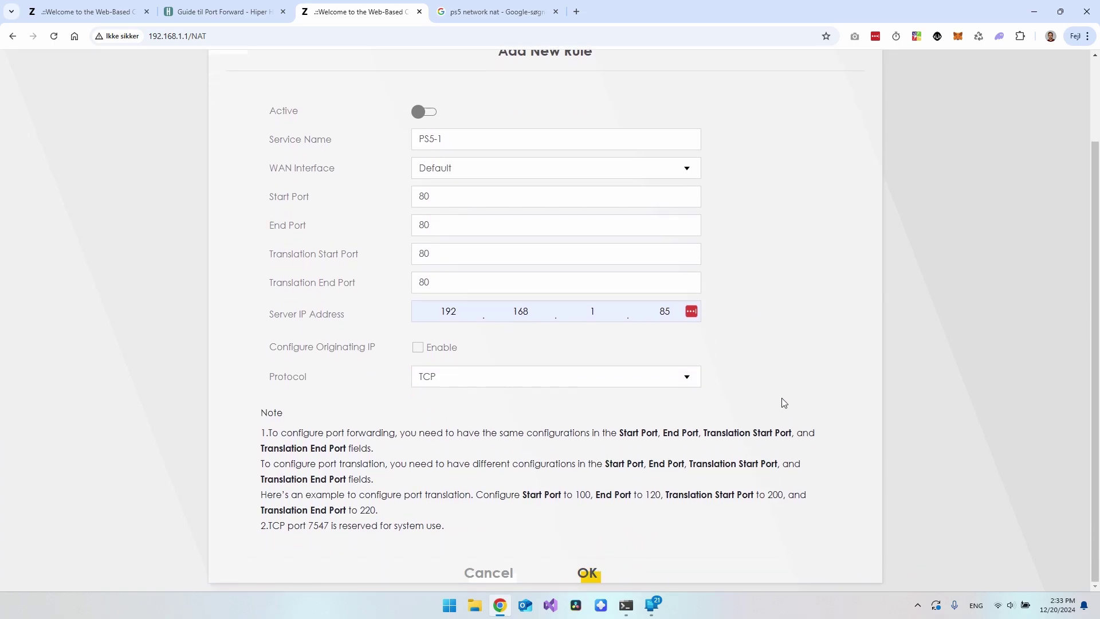
{"action": "scroll", "coordinate": [784, 403], "scroll_direction": "up", "scroll_amount": 2}
{"action": "left_click", "coordinate": [424, 215]}
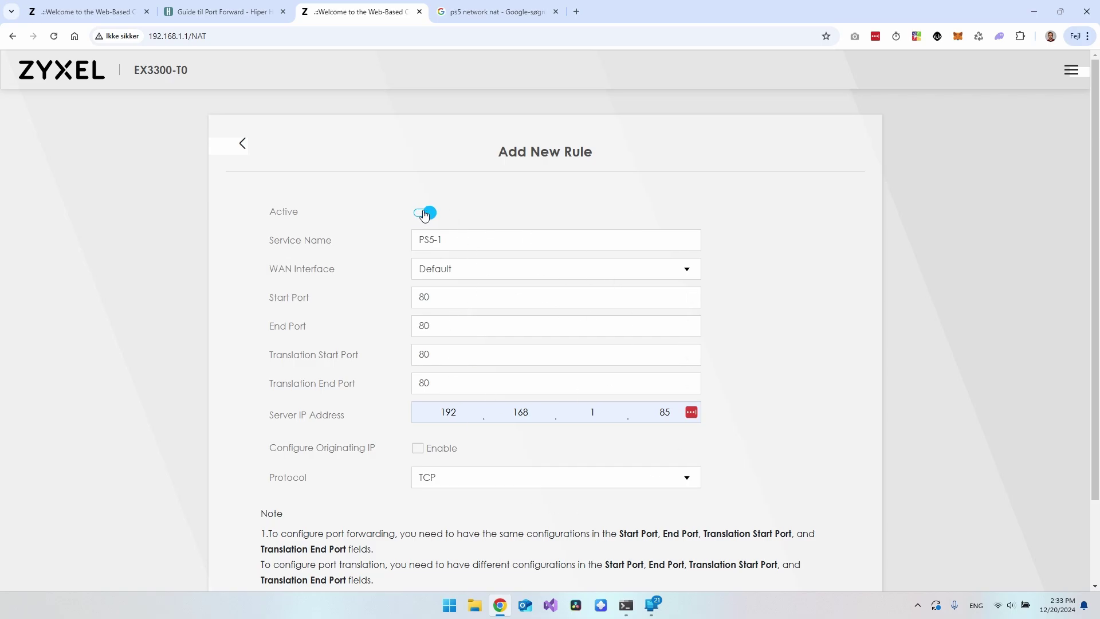
{"action": "scroll", "coordinate": [424, 214], "scroll_direction": "down", "scroll_amount": 3}
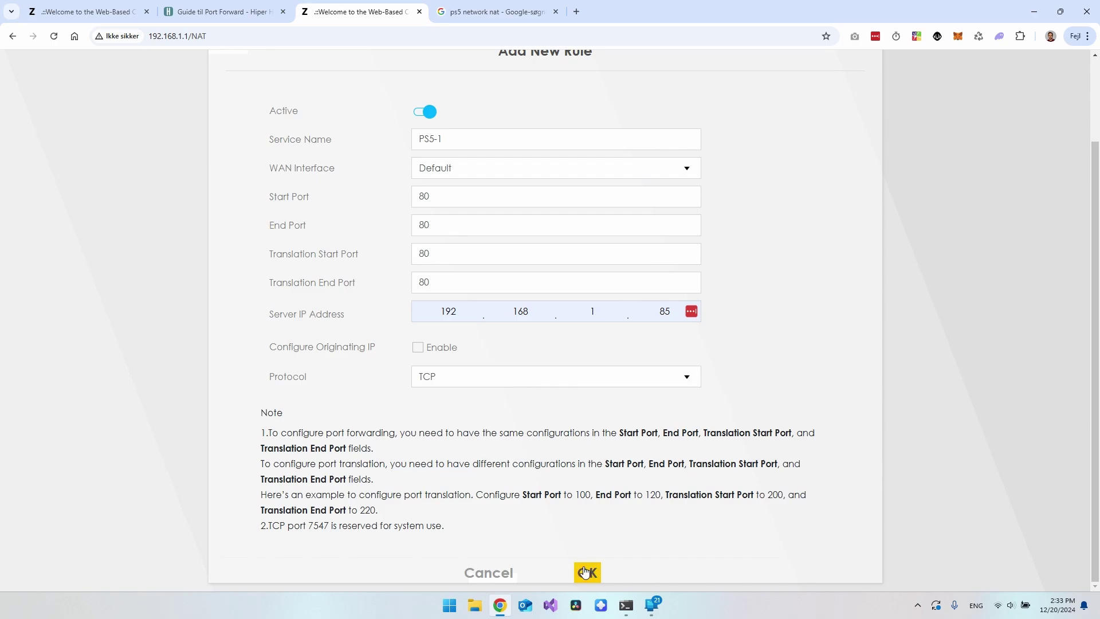
{"action": "left_click", "coordinate": [500, 572]}
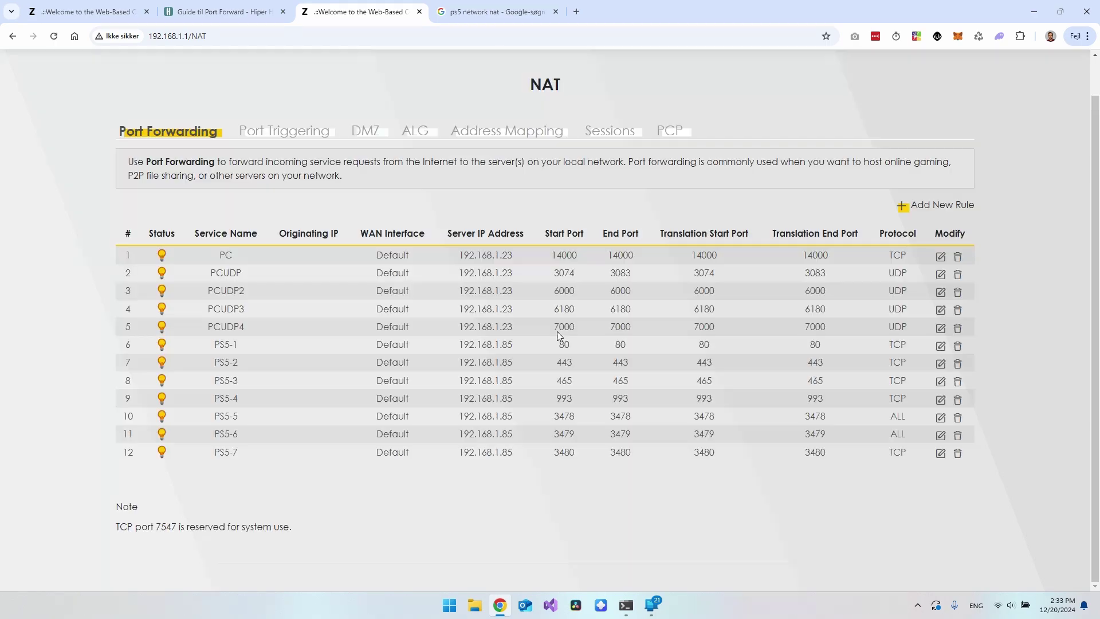
- Highlight the PS5 end ports 80, 443, 993 and 3479 in the rule table
{"action": "double_click", "coordinate": [620, 344]}
{"action": "left_click_drag", "start_coordinate": [612, 362], "coordinate": [625, 362]}
{"action": "left_click_drag", "start_coordinate": [612, 398], "coordinate": [630, 434]}
{"action": "left_click", "coordinate": [621, 413]}
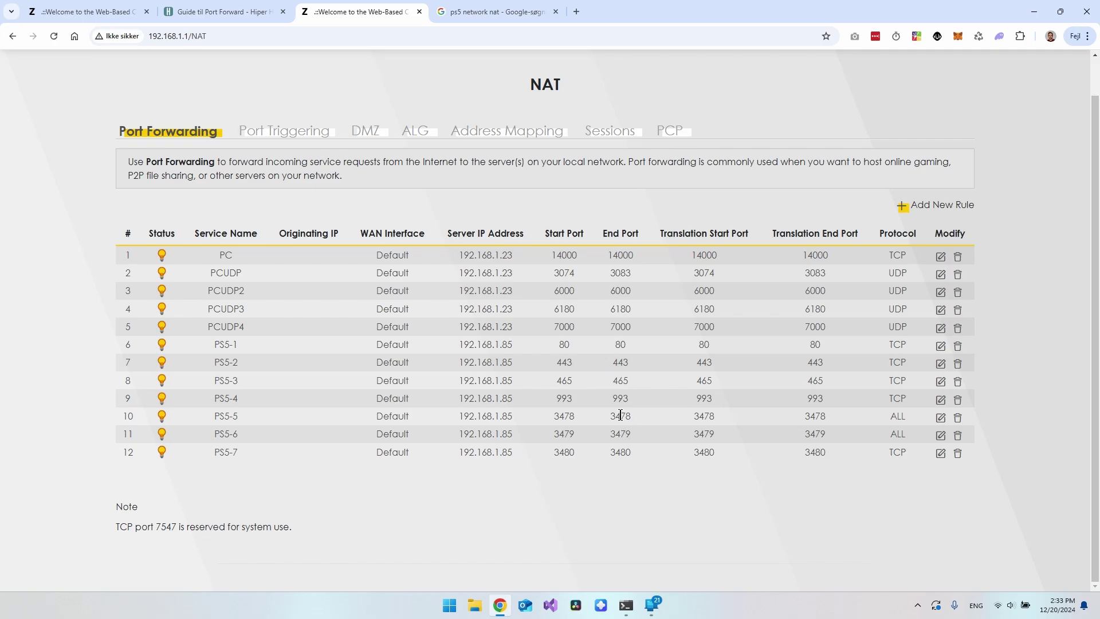
- Highlight the Protocol values, PS5-5's ALL and its translation end port 3478, then clear the selection
{"action": "double_click", "coordinate": [886, 232]}
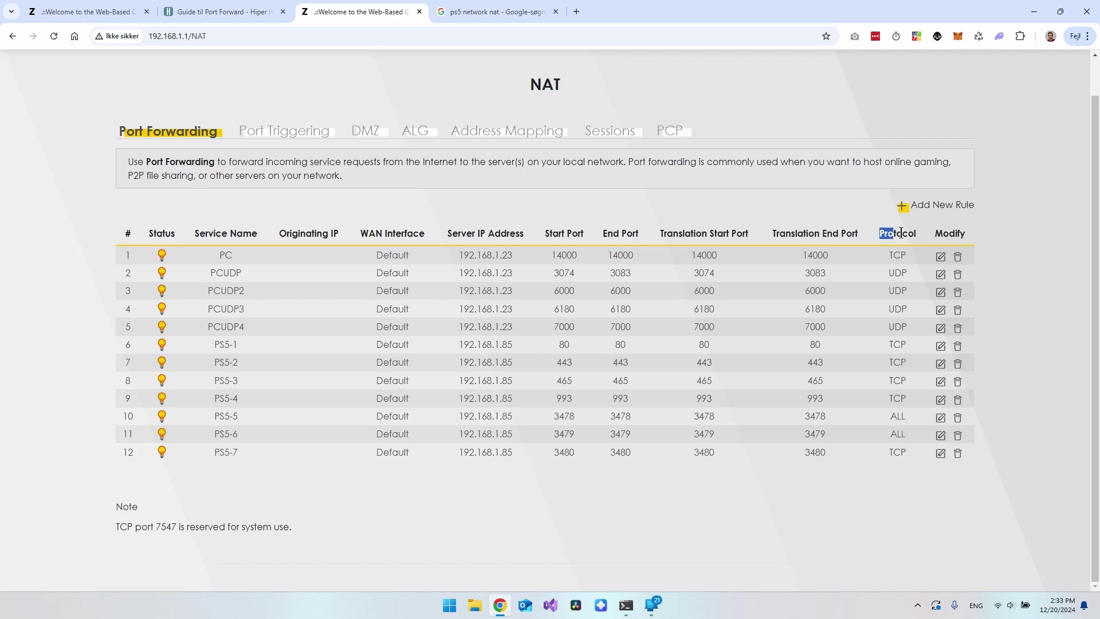
{"action": "double_click", "coordinate": [904, 417]}
{"action": "double_click", "coordinate": [901, 334]}
{"action": "left_click_drag", "start_coordinate": [890, 417], "coordinate": [913, 421]}
{"action": "left_click_drag", "start_coordinate": [806, 416], "coordinate": [831, 422]}
{"action": "left_click", "coordinate": [876, 419]}
- Start a new rule, switch its protocol from TCP to TCP/UDP, then cancel it unsaved
{"action": "left_click", "coordinate": [936, 209]}
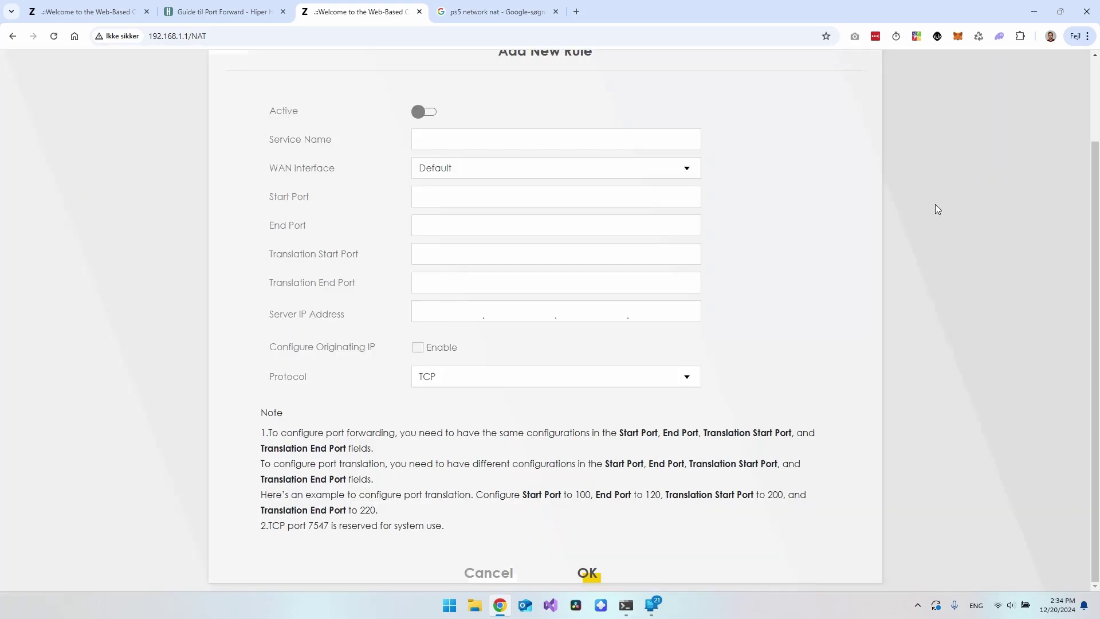
{"action": "left_click", "coordinate": [466, 380]}
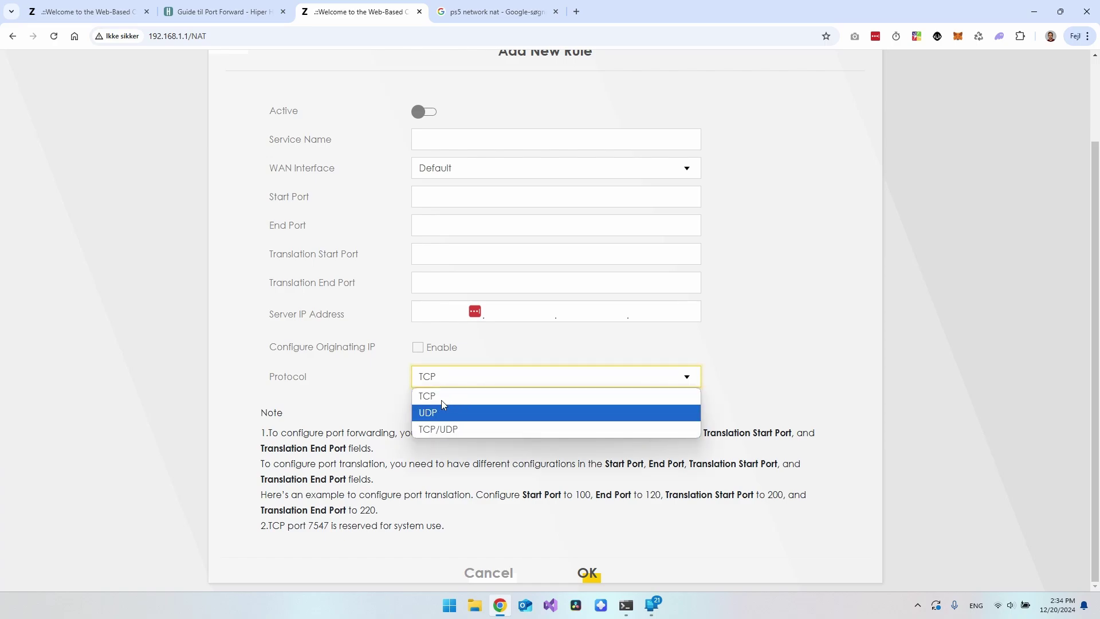
{"action": "left_click", "coordinate": [459, 394]}
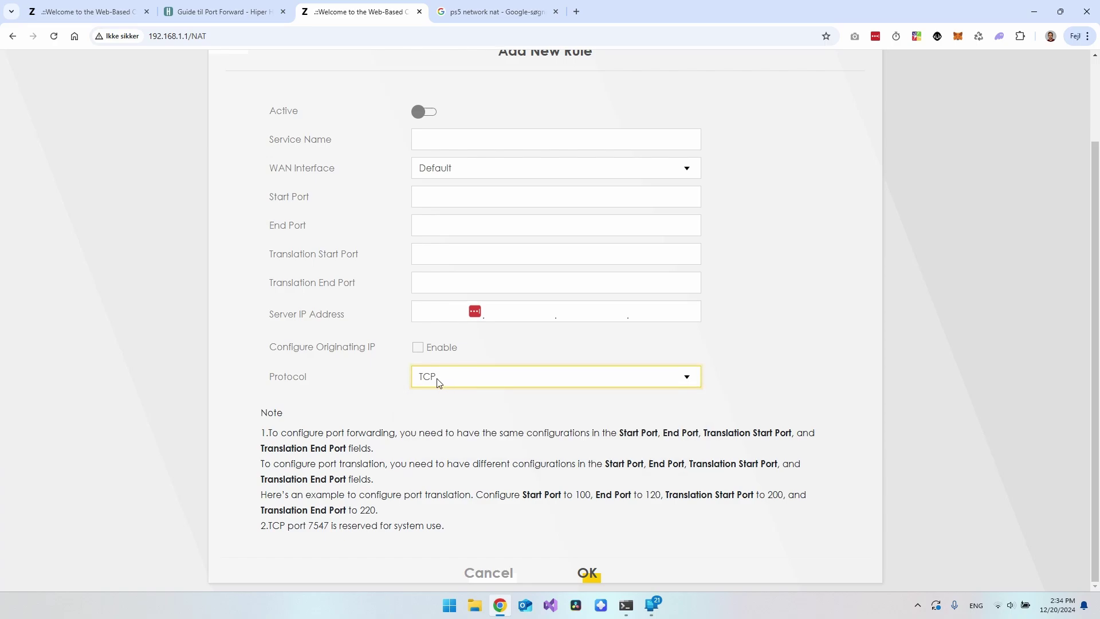
{"action": "left_click", "coordinate": [458, 380]}
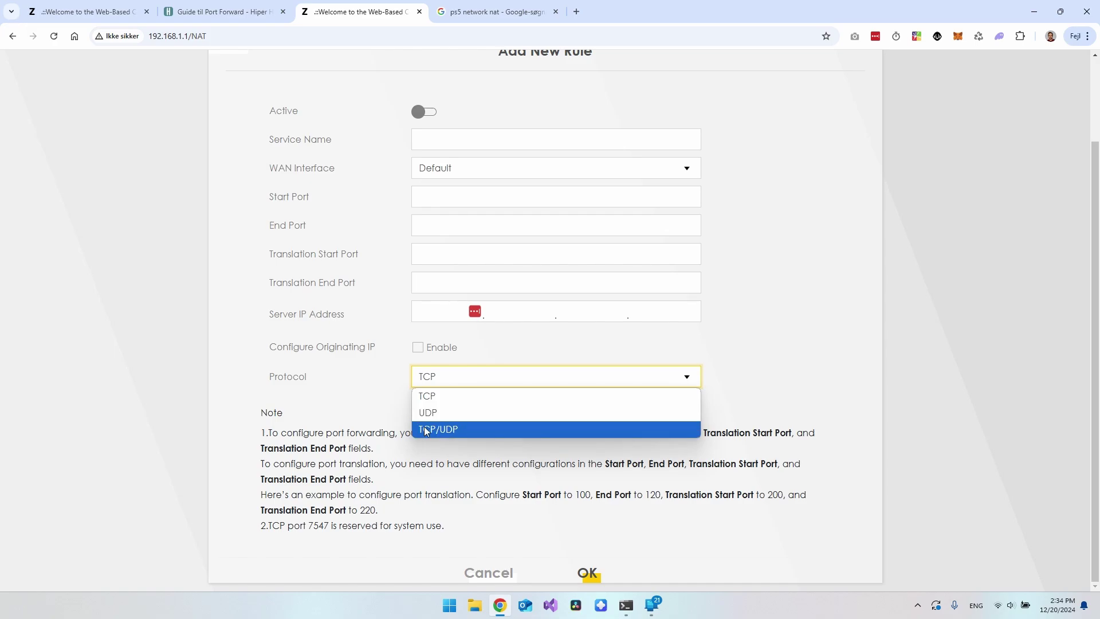
{"action": "left_click", "coordinate": [451, 430]}
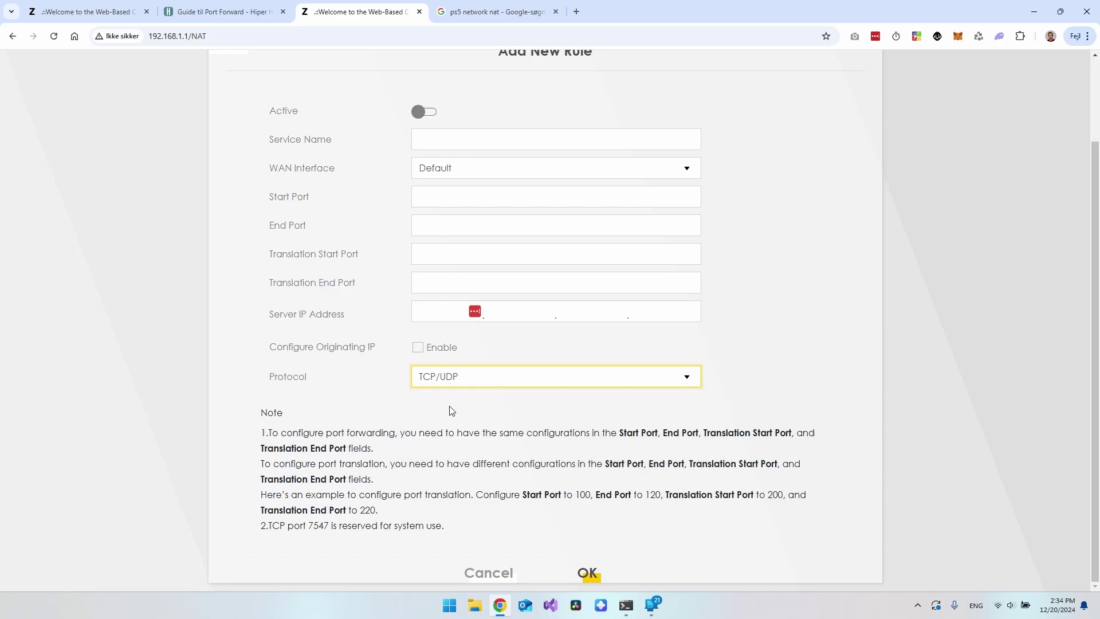
{"action": "left_click", "coordinate": [493, 574]}
{"action": "double_click", "coordinate": [806, 420]}
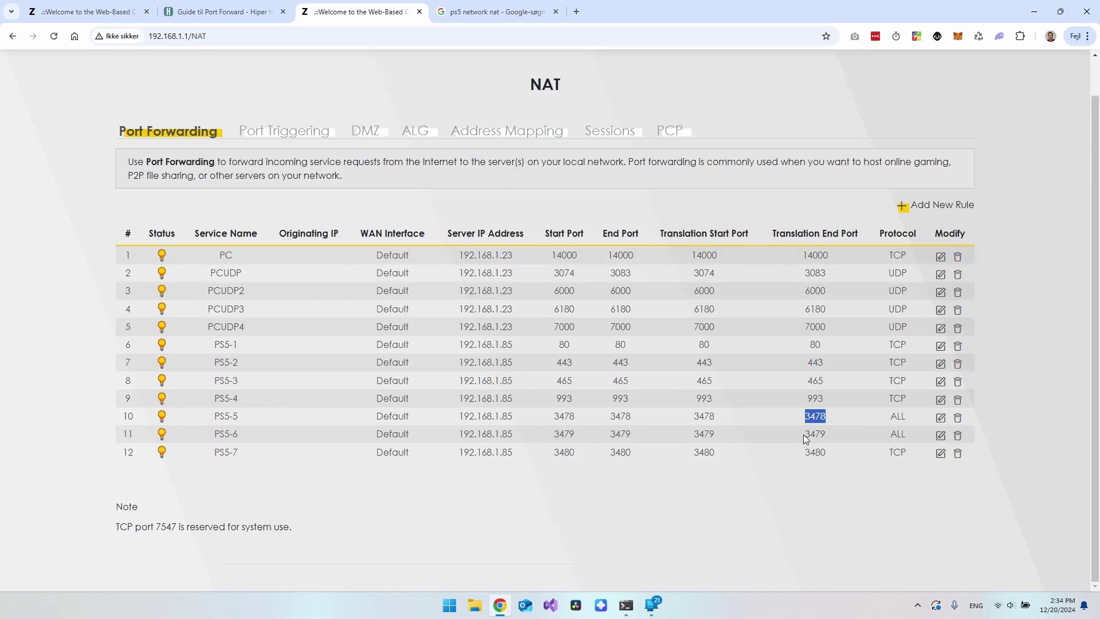
{"action": "left_click_drag", "start_coordinate": [801, 452], "coordinate": [834, 450]}
{"action": "left_click_drag", "start_coordinate": [840, 451], "coordinate": [835, 354]}
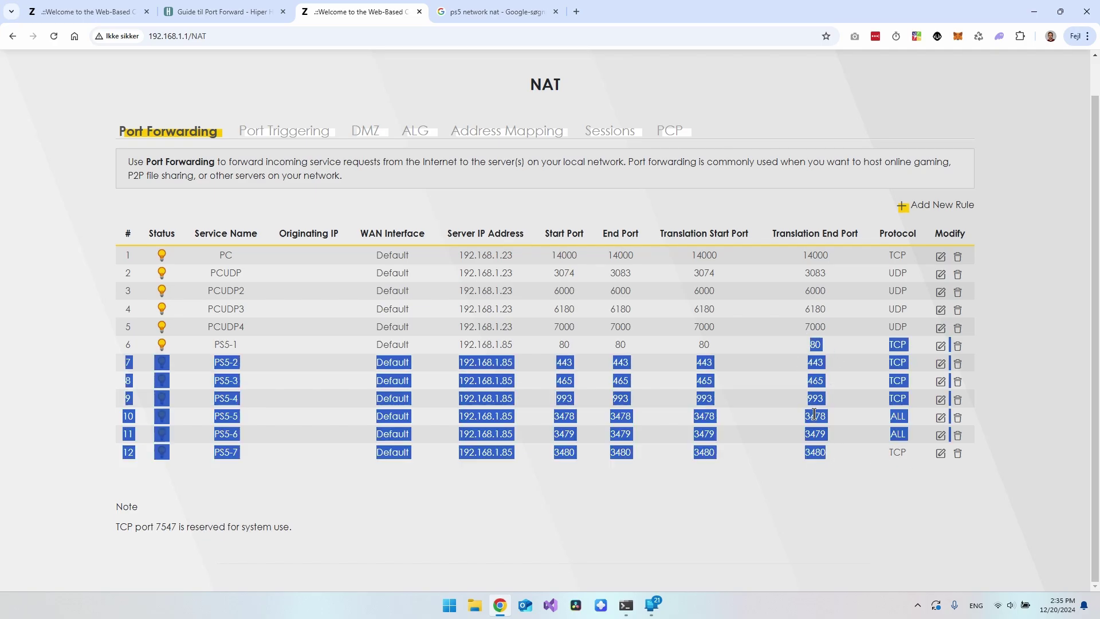
{"action": "left_click", "coordinate": [815, 383]}
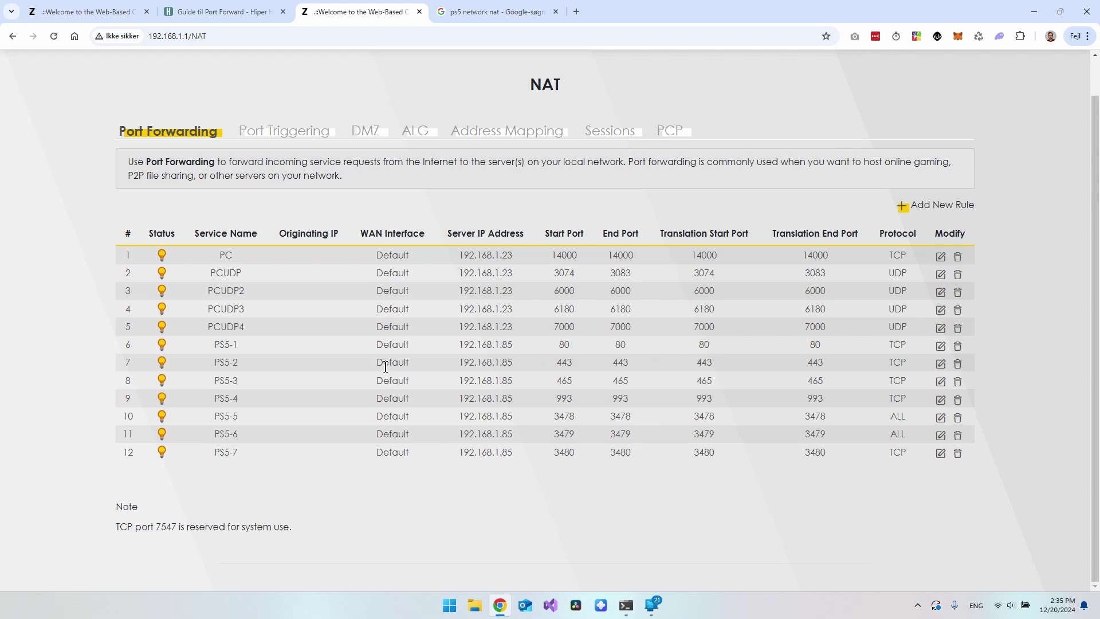
{"action": "left_click_drag", "start_coordinate": [214, 345], "coordinate": [697, 469]}
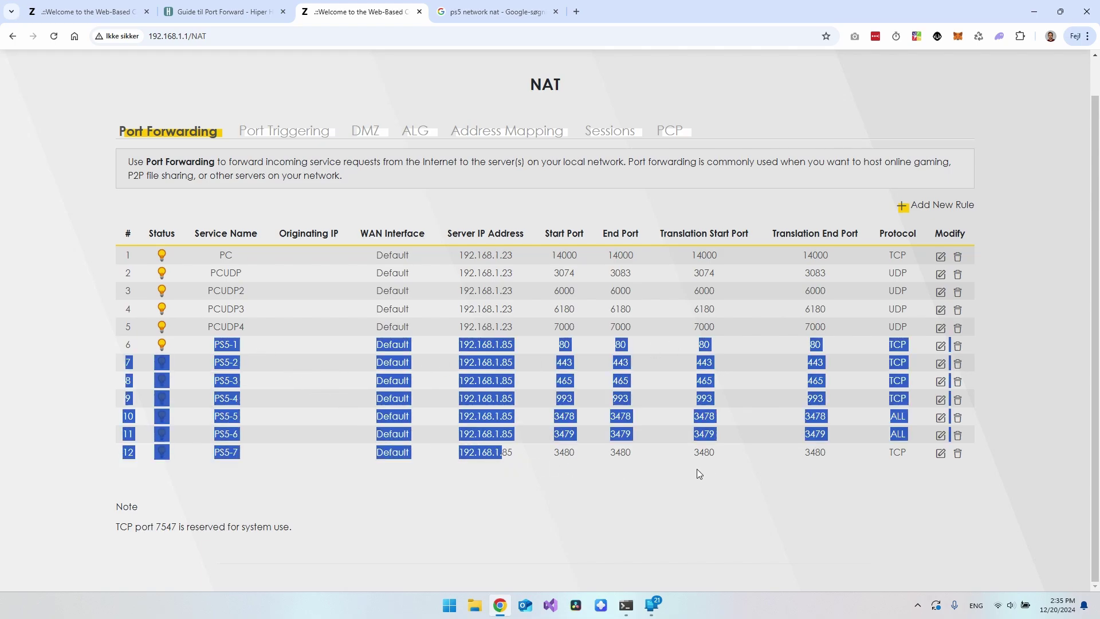
{"action": "left_click", "coordinate": [693, 405]}
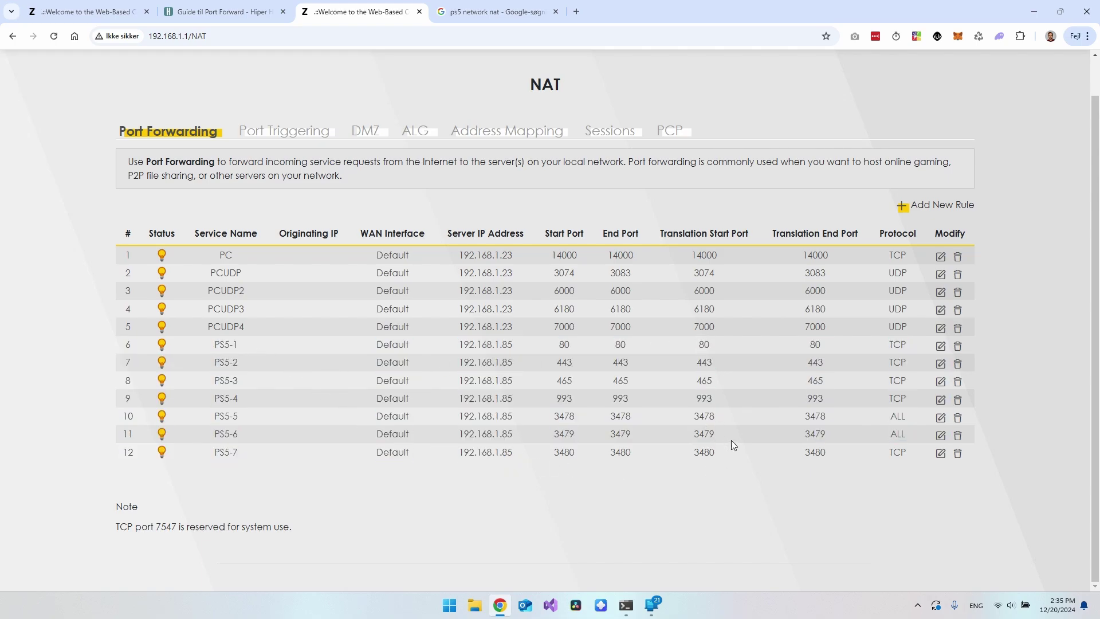